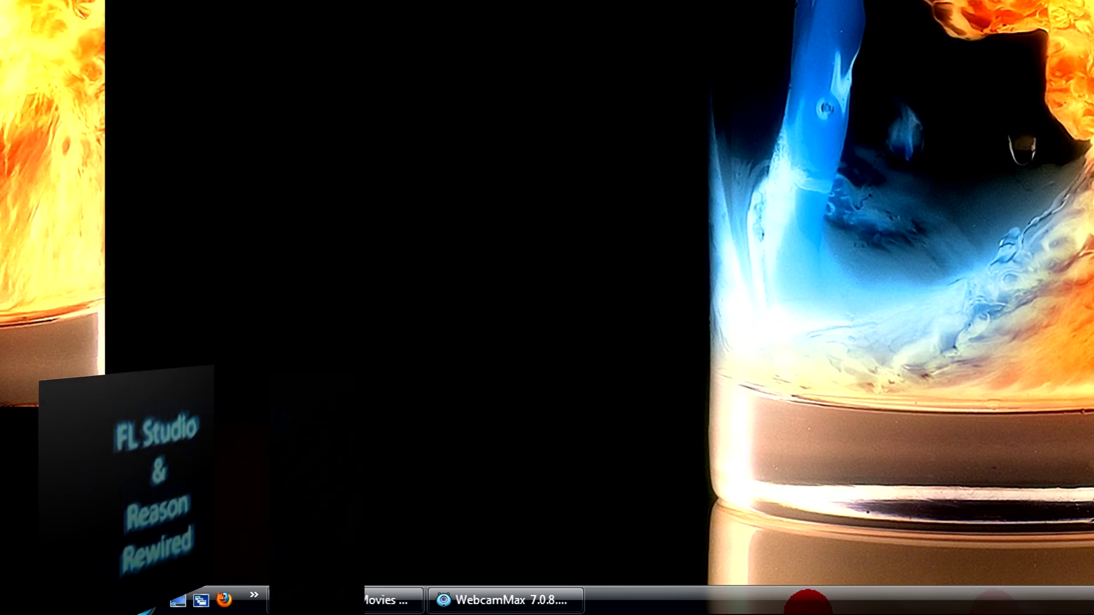
Launch FL Studio 9 and add a ReWired channel to the pattern.
{"action": "left_click", "coordinate": [148, 579]}
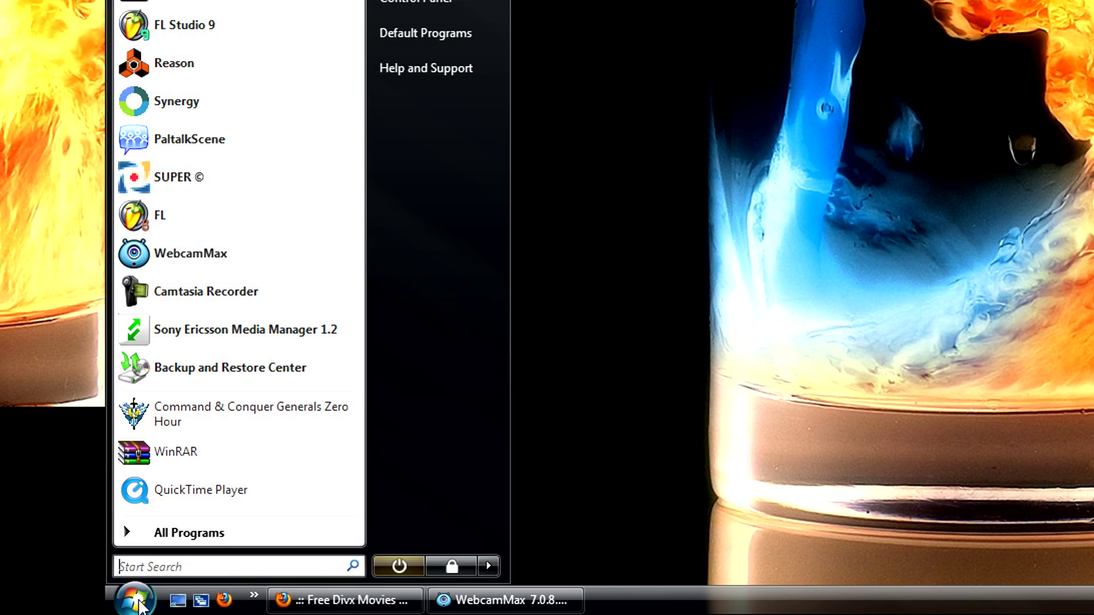
{"action": "left_click", "coordinate": [207, 26]}
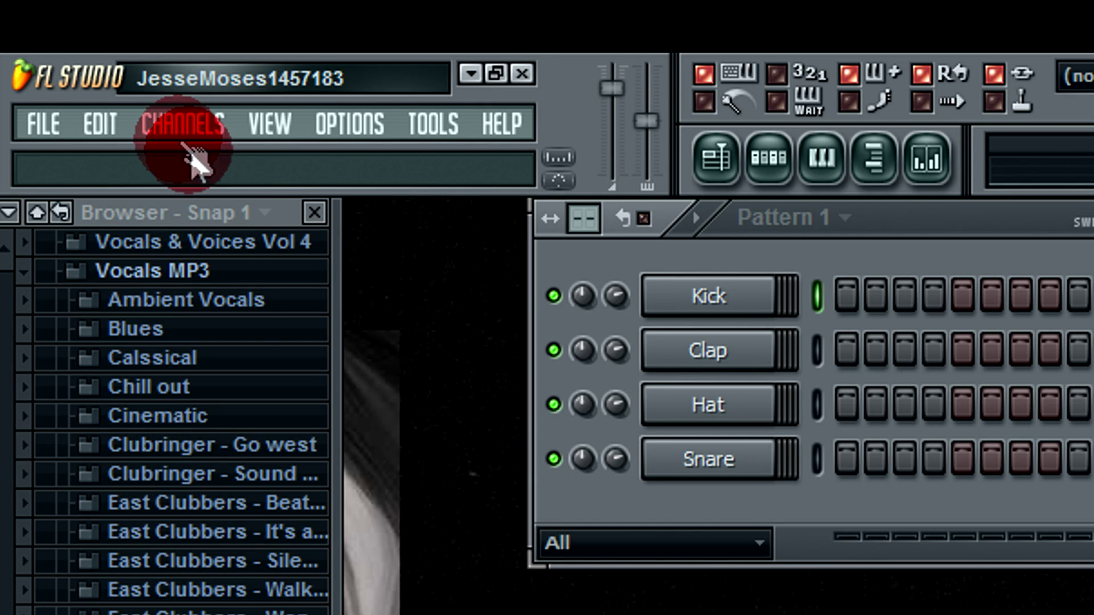
{"action": "left_click", "coordinate": [185, 125]}
{"action": "mouse_move", "coordinate": [188, 160]}
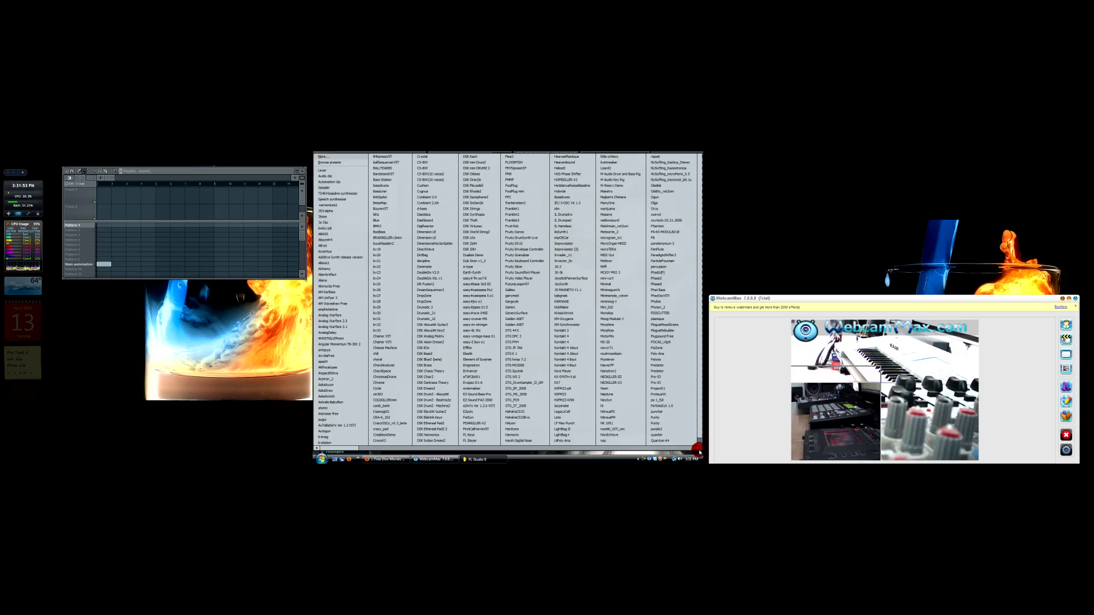
{"action": "left_click", "coordinate": [699, 449]}
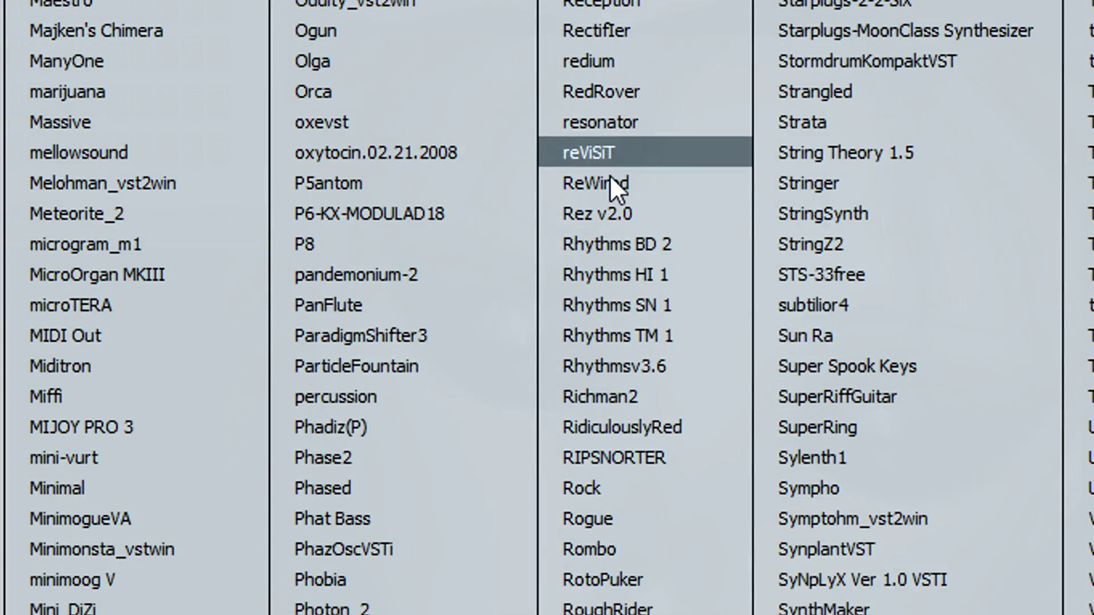
{"action": "left_click", "coordinate": [609, 181]}
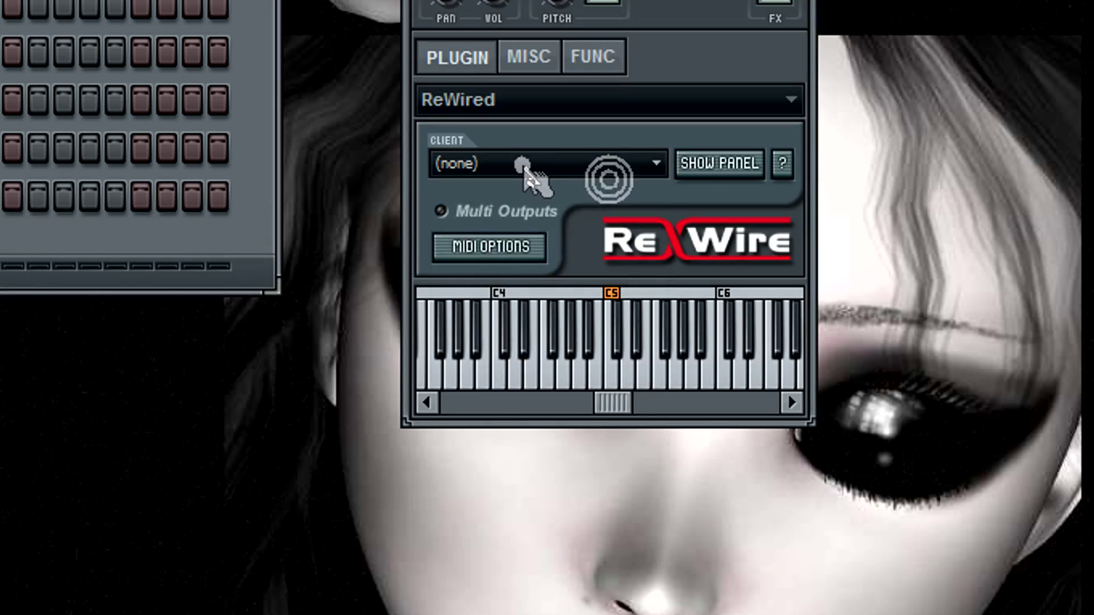
Set the ReWired channel's client to Reason, enable multi outputs, and show the client's panel.
{"action": "left_click", "coordinate": [522, 165]}
{"action": "left_click", "coordinate": [501, 349]}
{"action": "left_click", "coordinate": [445, 211]}
{"action": "left_click", "coordinate": [763, 131]}
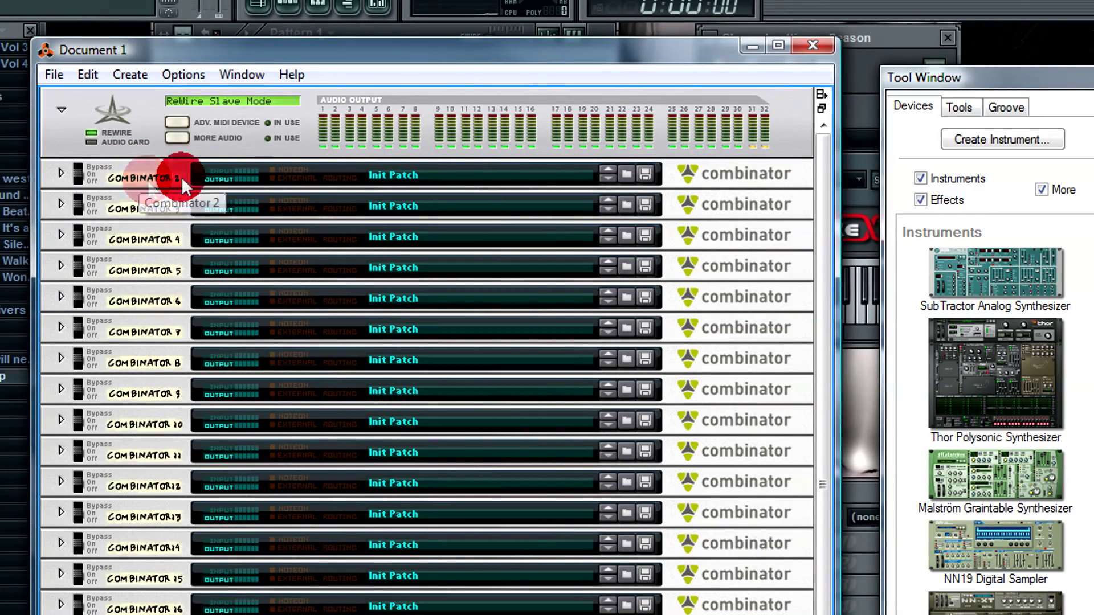
Expand Combinator 2 in the Reason rack and show the rack's rear with the cables hidden.
{"action": "left_click", "coordinate": [60, 174]}
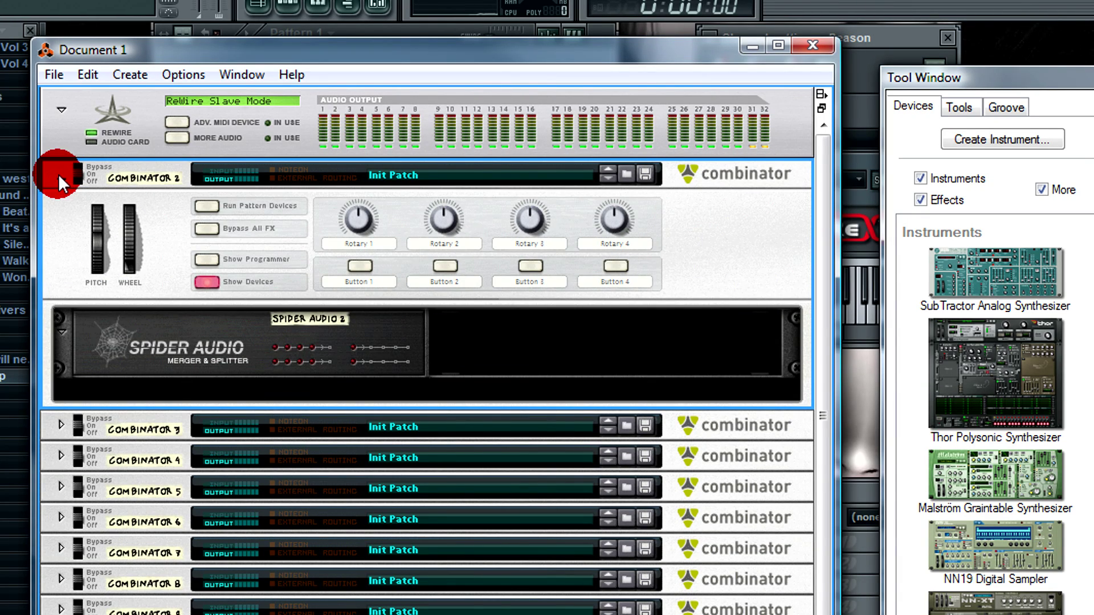
{"action": "left_click", "coordinate": [114, 346]}
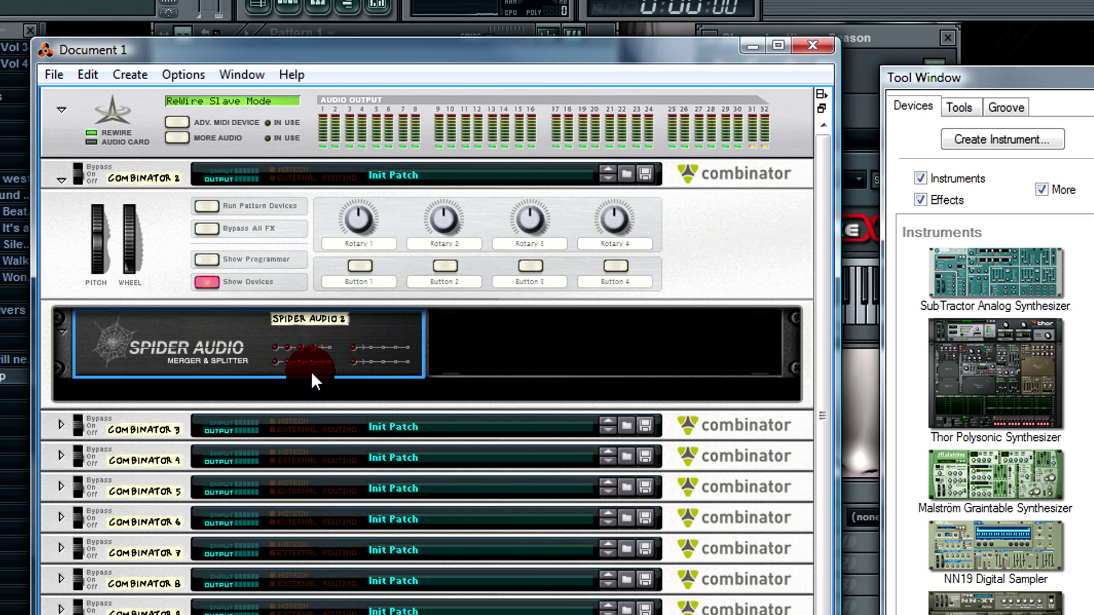
{"action": "key", "text": "Tab"}
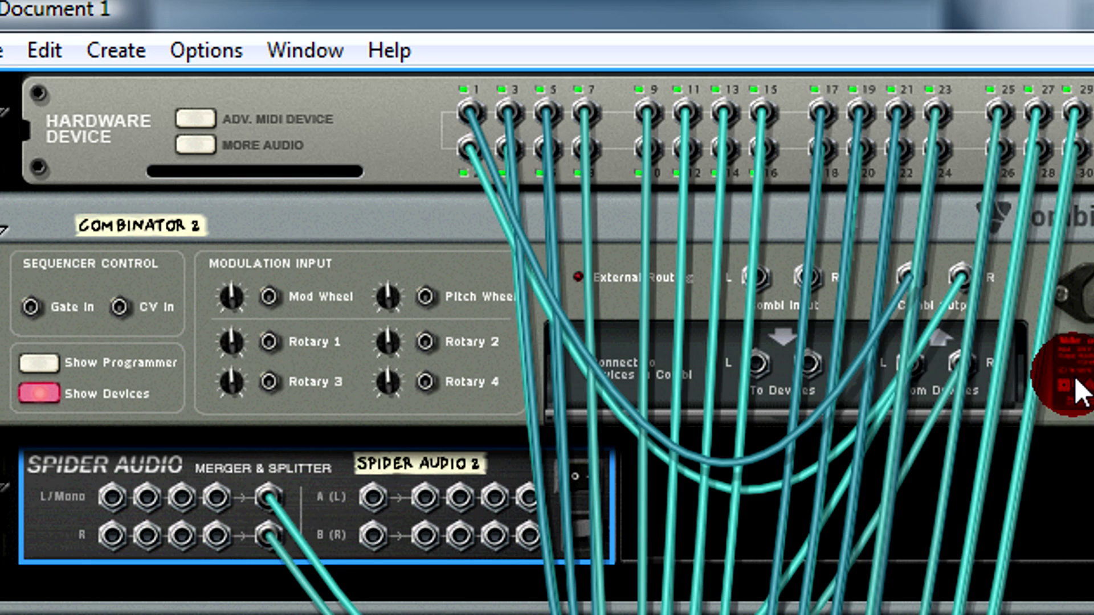
{"action": "key", "text": "l"}
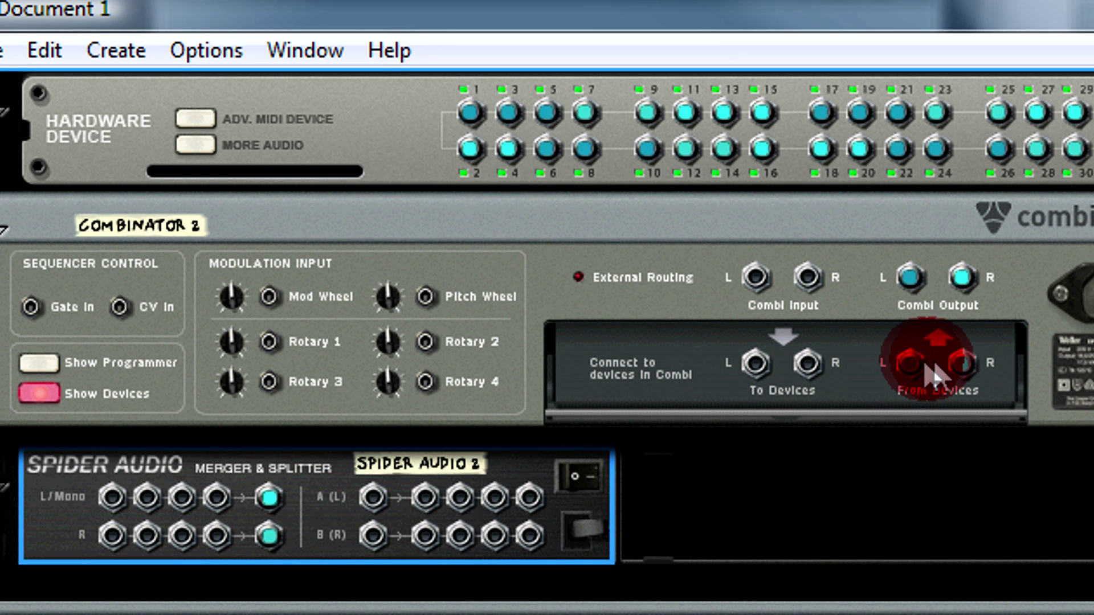
Examine how Combinator 2's outputs are routed to the hardware device's audio outputs, ending on the rack's front.
{"action": "left_click", "coordinate": [907, 371]}
{"action": "left_click_drag", "start_coordinate": [910, 277], "coordinate": [510, 127]}
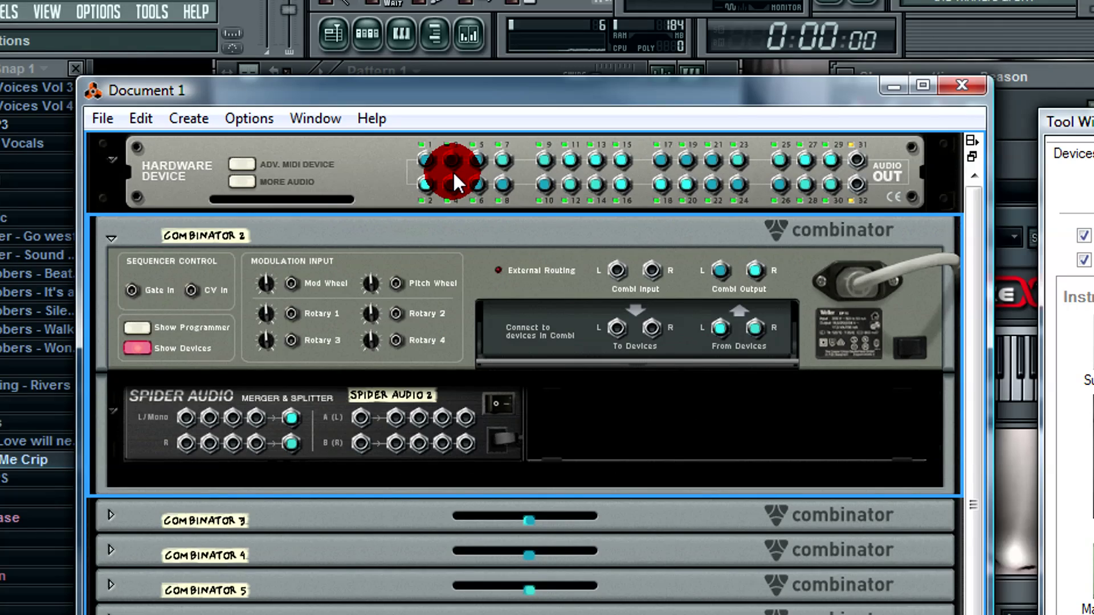
{"action": "left_click_drag", "start_coordinate": [527, 167], "coordinate": [761, 222]}
{"action": "left_click_drag", "start_coordinate": [648, 237], "coordinate": [476, 223]}
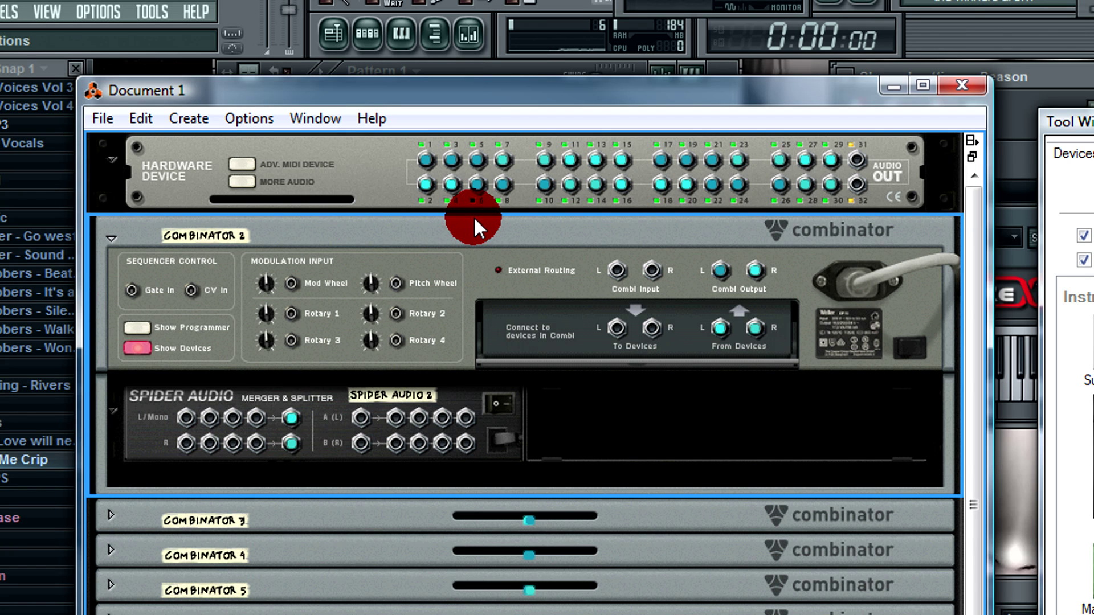
{"action": "left_click_drag", "start_coordinate": [473, 217], "coordinate": [453, 208]}
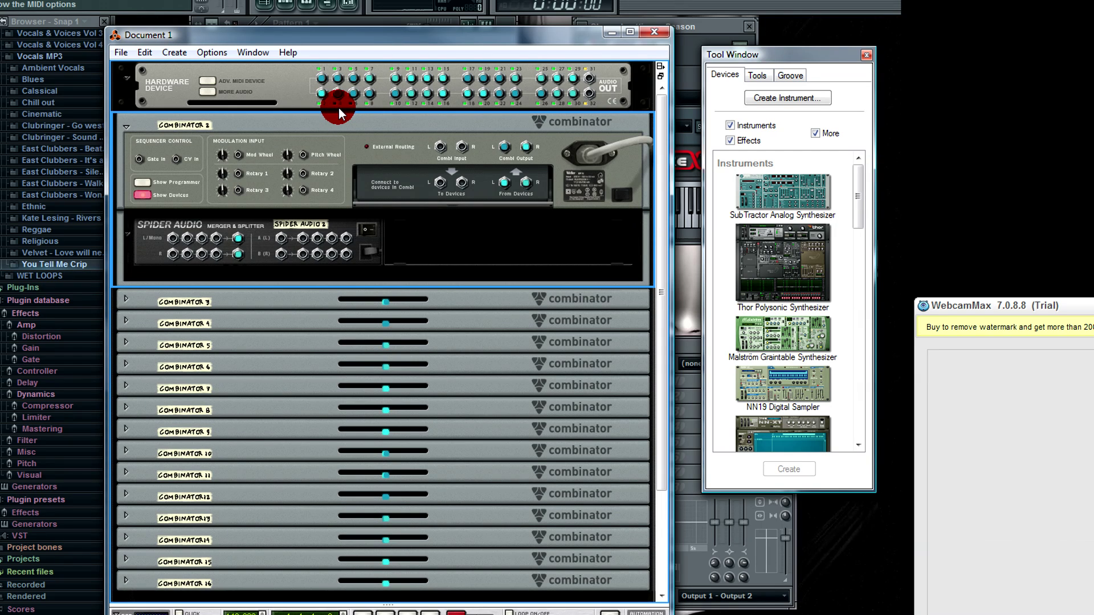
{"action": "key", "text": "l"}
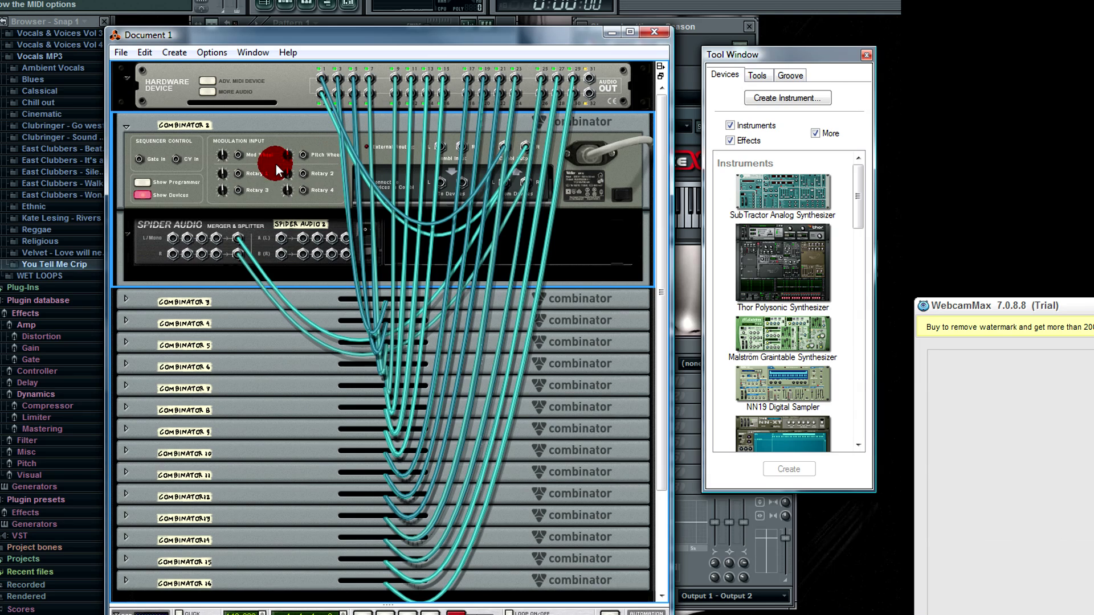
{"action": "key", "text": "Tab"}
Add a Thor synthesizer, a Malström synthesizer and an NN-XT sampler to Combinator 2.
{"action": "left_click_drag", "start_coordinate": [784, 269], "coordinate": [194, 237]}
{"action": "left_click_drag", "start_coordinate": [770, 342], "coordinate": [183, 350]}
{"action": "left_click_drag", "start_coordinate": [859, 219], "coordinate": [846, 274]}
{"action": "left_click_drag", "start_coordinate": [753, 312], "coordinate": [753, 312]}
{"action": "left_click_drag", "start_coordinate": [785, 218], "coordinate": [440, 411]}
Cable the Malström's main outputs and the NN-XT's 1/L and 2/R outputs to Spider Audio 2's first and second merger inputs.
{"action": "key", "text": "Tab"}
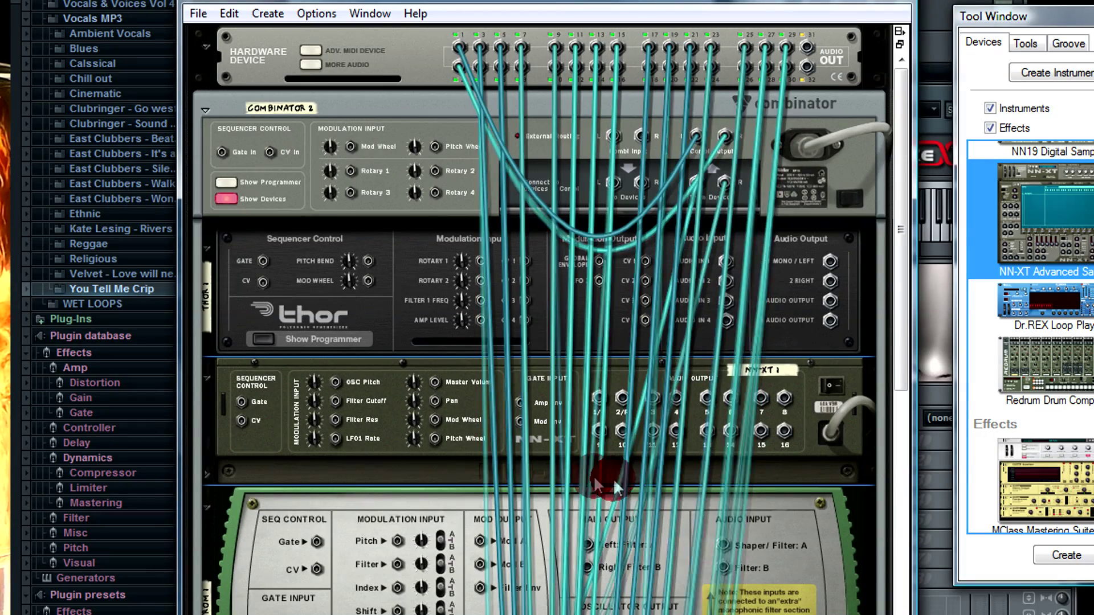
{"action": "scroll", "coordinate": [537, 535], "scroll_direction": "down", "scroll_amount": 5}
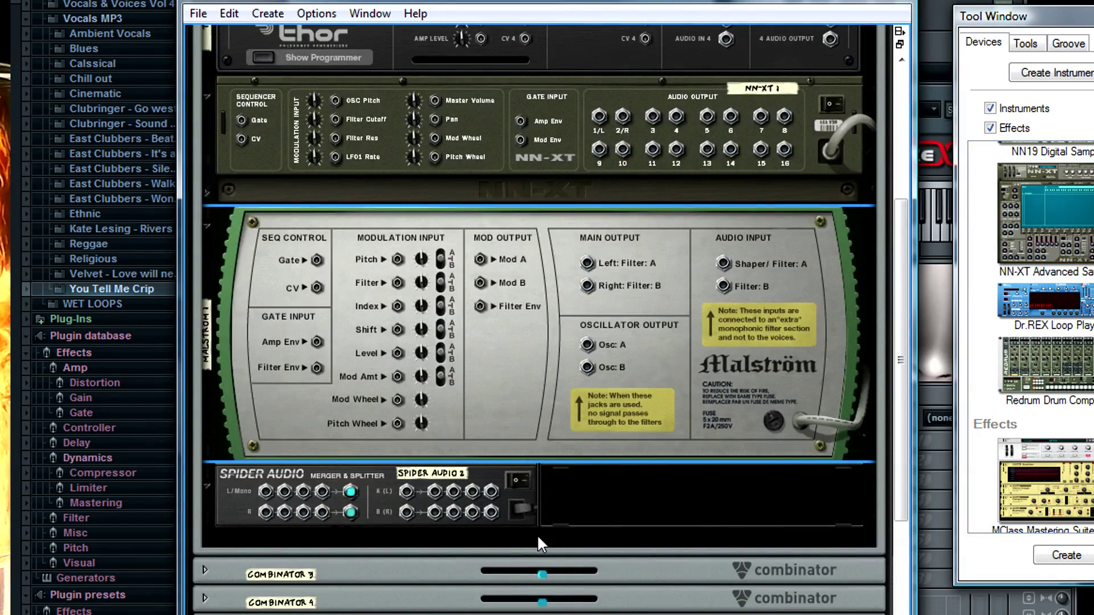
{"action": "left_click_drag", "start_coordinate": [588, 263], "coordinate": [269, 490]}
{"action": "left_click_drag", "start_coordinate": [605, 121], "coordinate": [284, 493]}
Cable Thor's 1 Mono/Left and 2 Right audio outputs to the third pair of merger inputs on Spider Audio 2.
{"action": "scroll", "coordinate": [540, 325], "scroll_direction": "up", "scroll_amount": 1}
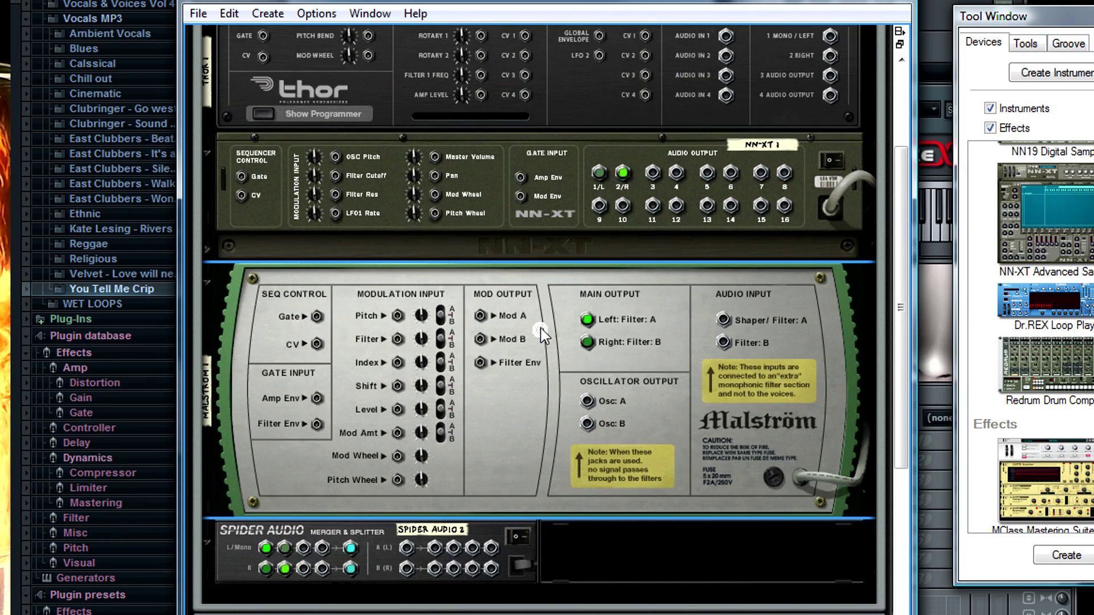
{"action": "scroll", "coordinate": [541, 333], "scroll_direction": "up", "scroll_amount": 1}
{"action": "left_click_drag", "start_coordinate": [829, 92], "coordinate": [302, 614]}
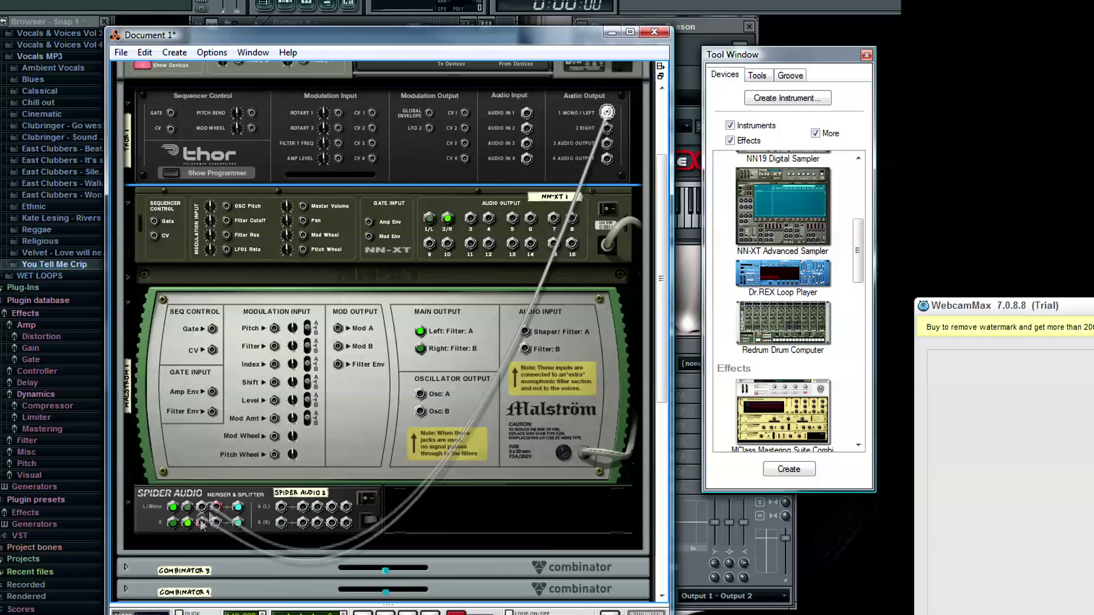
{"action": "left_click_drag", "start_coordinate": [201, 521], "coordinate": [201, 520]}
{"action": "left_click", "coordinate": [274, 436]}
{"action": "left_click", "coordinate": [391, 348]}
{"action": "left_click", "coordinate": [309, 433]}
{"action": "left_click", "coordinate": [187, 518]}
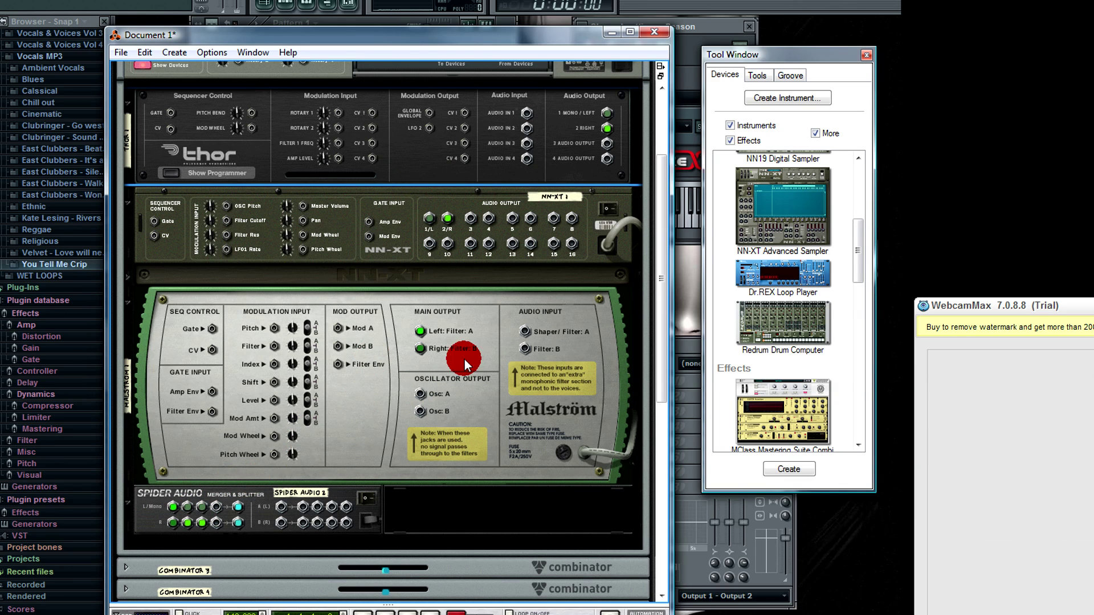
Add an RV-7 Digital Reverb below the Malström in Combinator 2 and show the rack's cables.
{"action": "left_click_drag", "start_coordinate": [853, 246], "coordinate": [848, 336]}
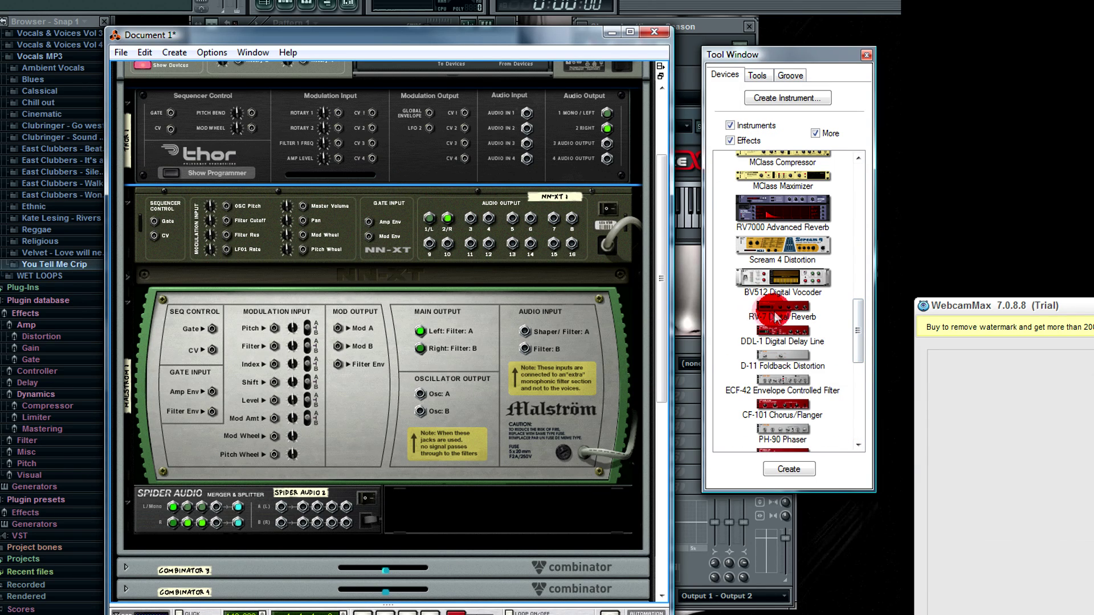
{"action": "left_click_drag", "start_coordinate": [775, 316], "coordinate": [415, 450]}
{"action": "left_click", "coordinate": [432, 437]}
{"action": "left_click", "coordinate": [284, 507]}
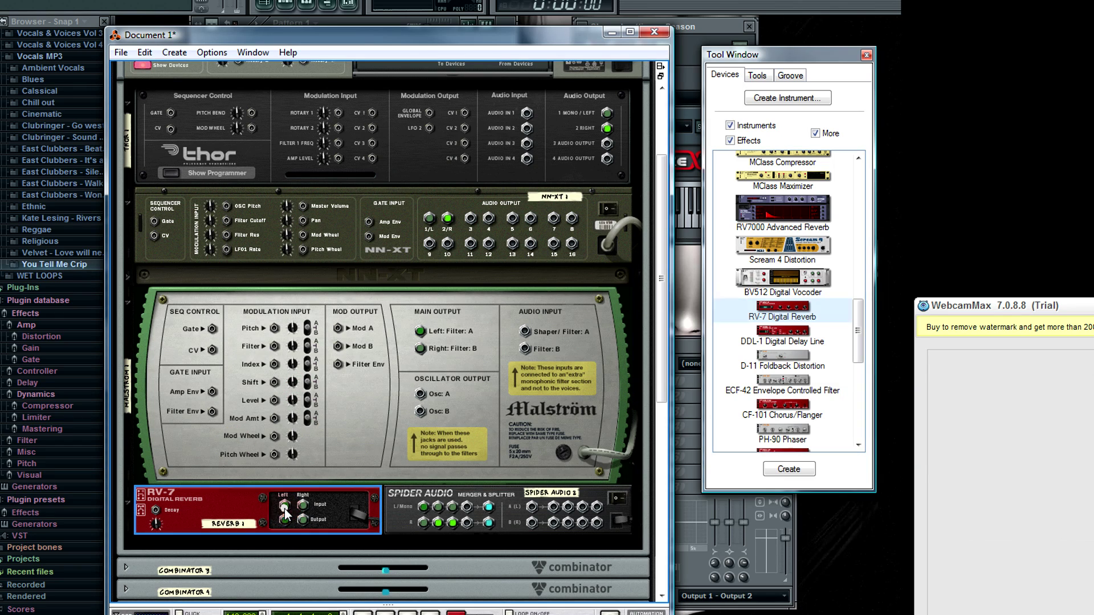
{"action": "left_click", "coordinate": [303, 505]}
{"action": "left_click_drag", "start_coordinate": [314, 497], "coordinate": [436, 435]}
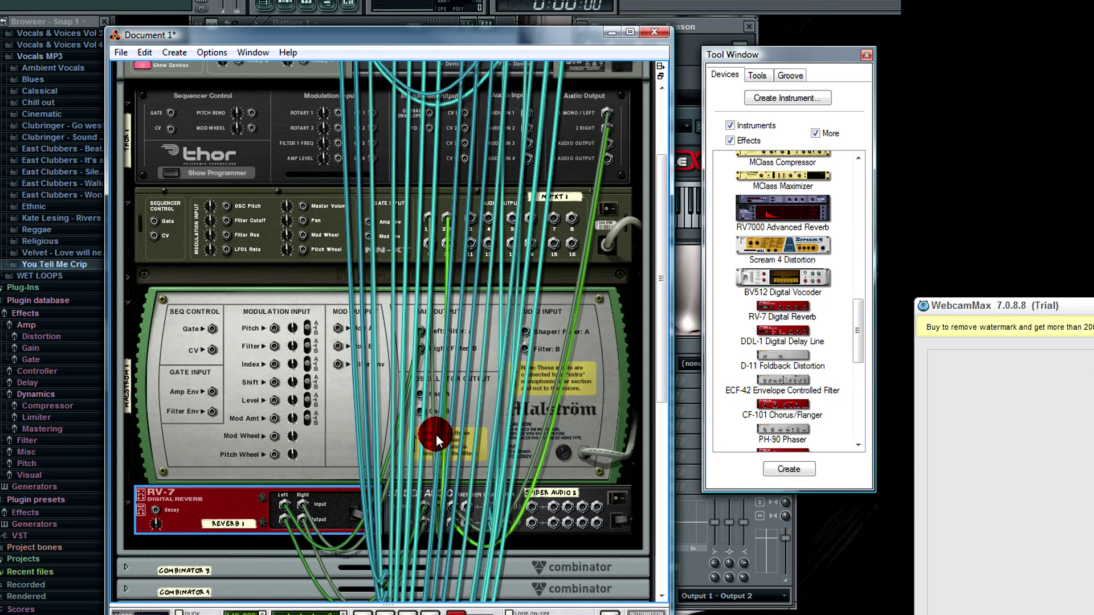
Return the Reason rack to its front view and minimize its document window.
{"action": "key", "text": "Tab"}
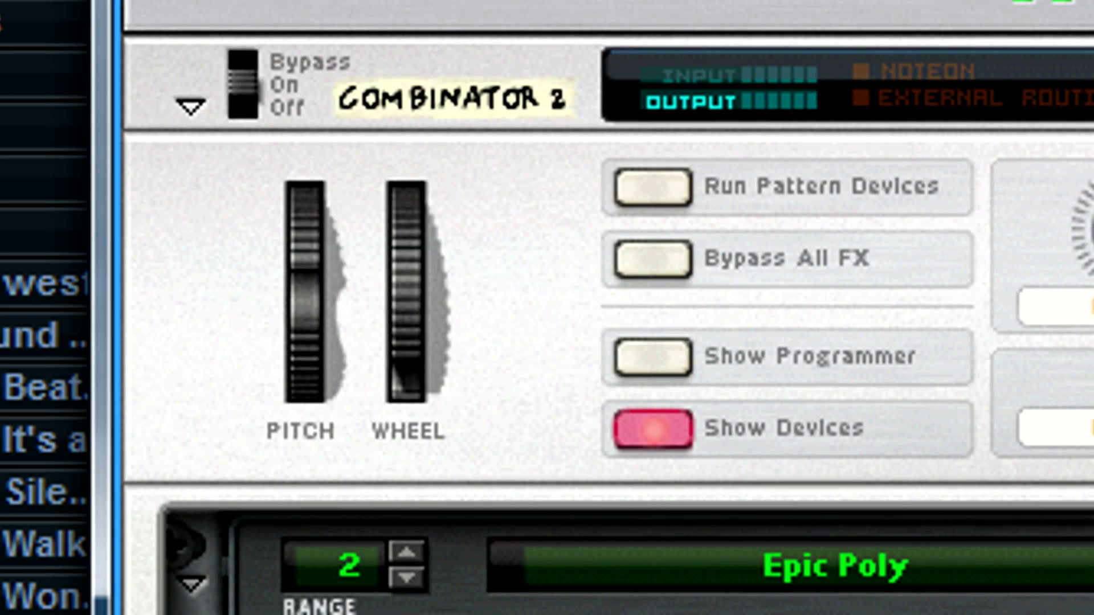
{"action": "scroll", "coordinate": [733, 330], "scroll_direction": "up", "scroll_amount": 3}
{"action": "double_click", "coordinate": [484, 276]}
{"action": "left_click", "coordinate": [531, 376]}
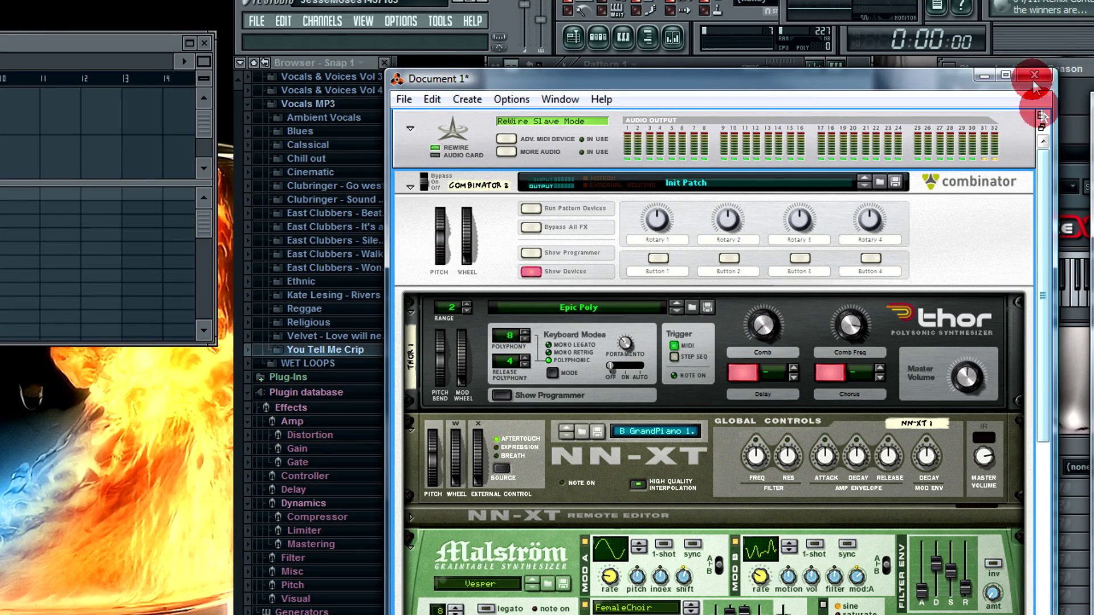
{"action": "left_click", "coordinate": [1034, 79]}
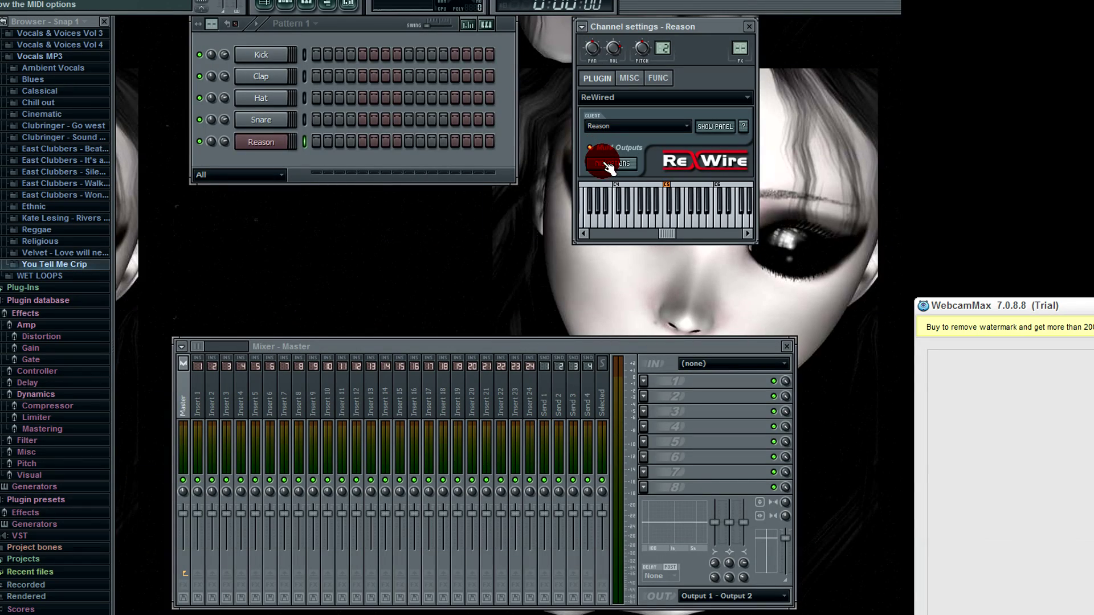
Map input port 0 to Reason 6 in the Reason channel's MIDI options, selecting Combinator 2 in the channel list.
{"action": "left_click", "coordinate": [269, 140]}
{"action": "left_click", "coordinate": [602, 162]}
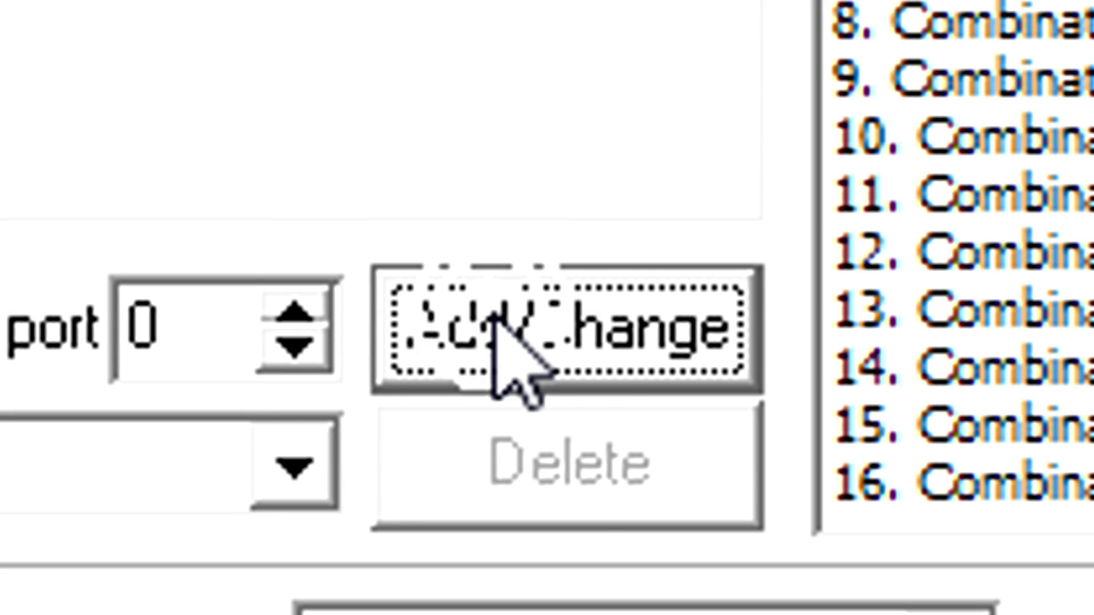
{"action": "left_click", "coordinate": [439, 352]}
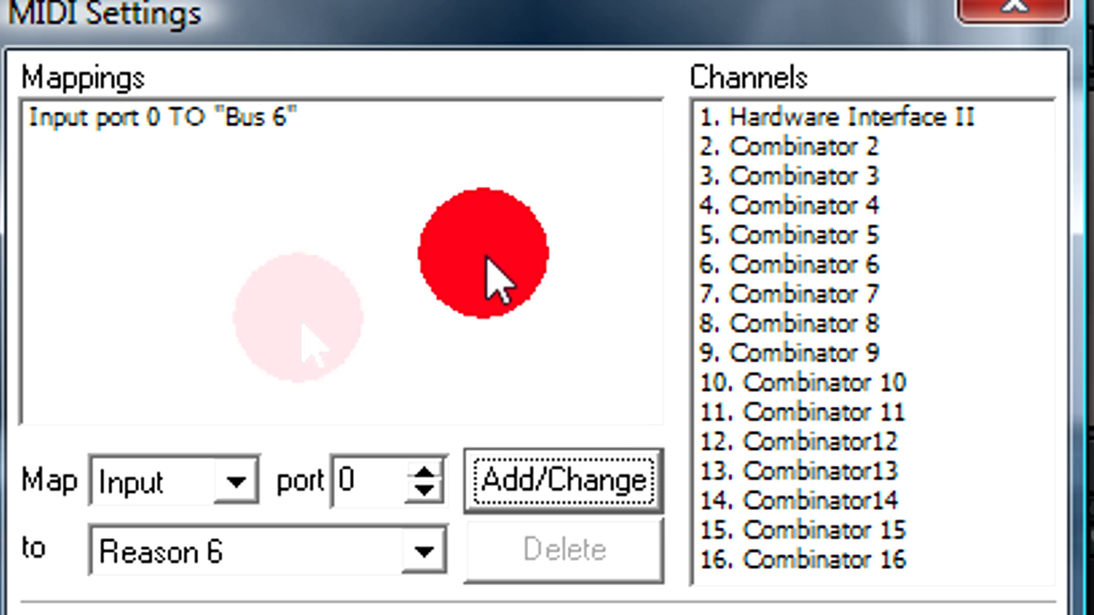
{"action": "left_click", "coordinate": [838, 141]}
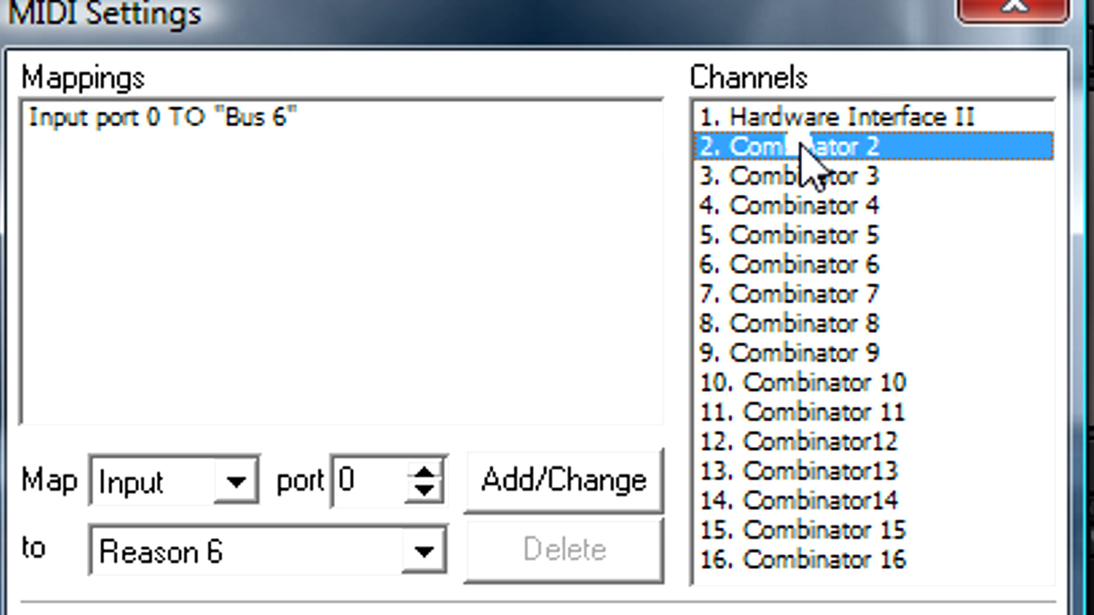
{"action": "left_click", "coordinate": [745, 142]}
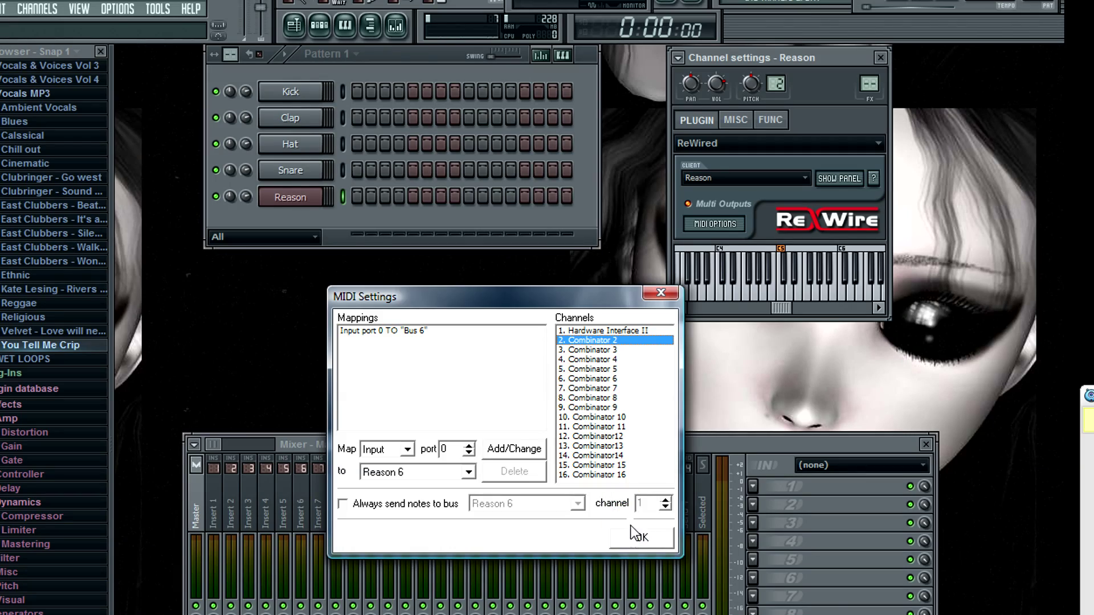
{"action": "left_click", "coordinate": [635, 533]}
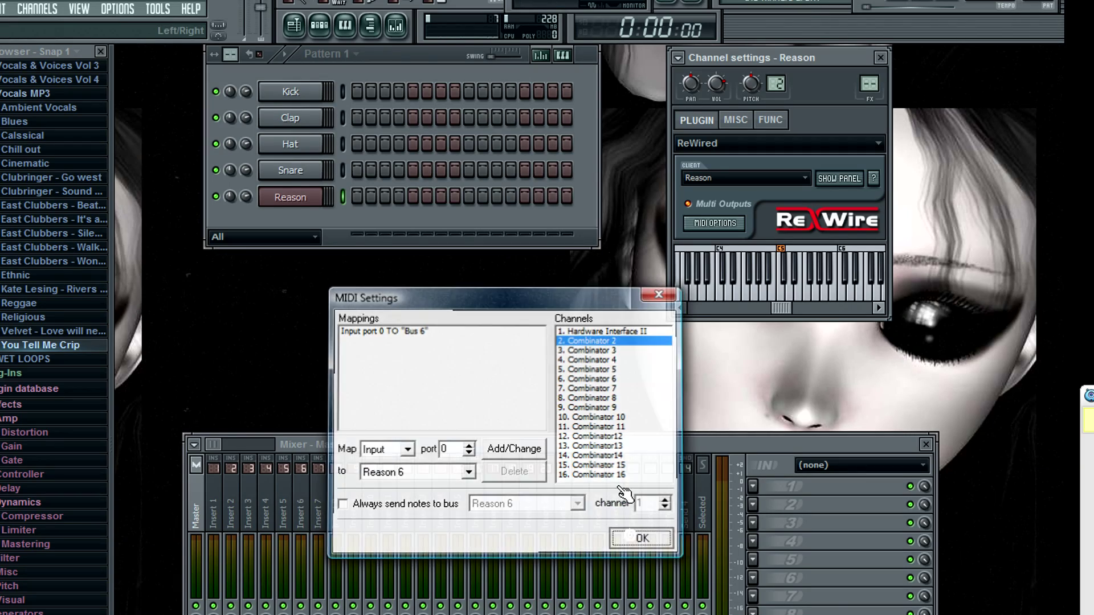
Add a MIDI Out channel and set its MIDI channel to 2 on port 0.
{"action": "left_click", "coordinate": [36, 8]}
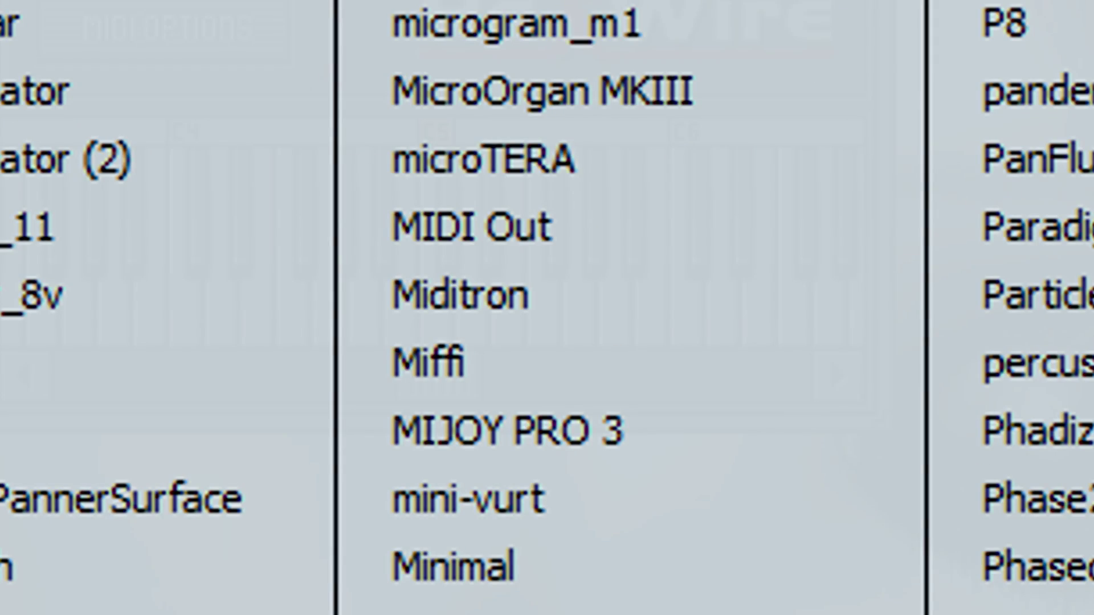
{"action": "left_click", "coordinate": [806, 273]}
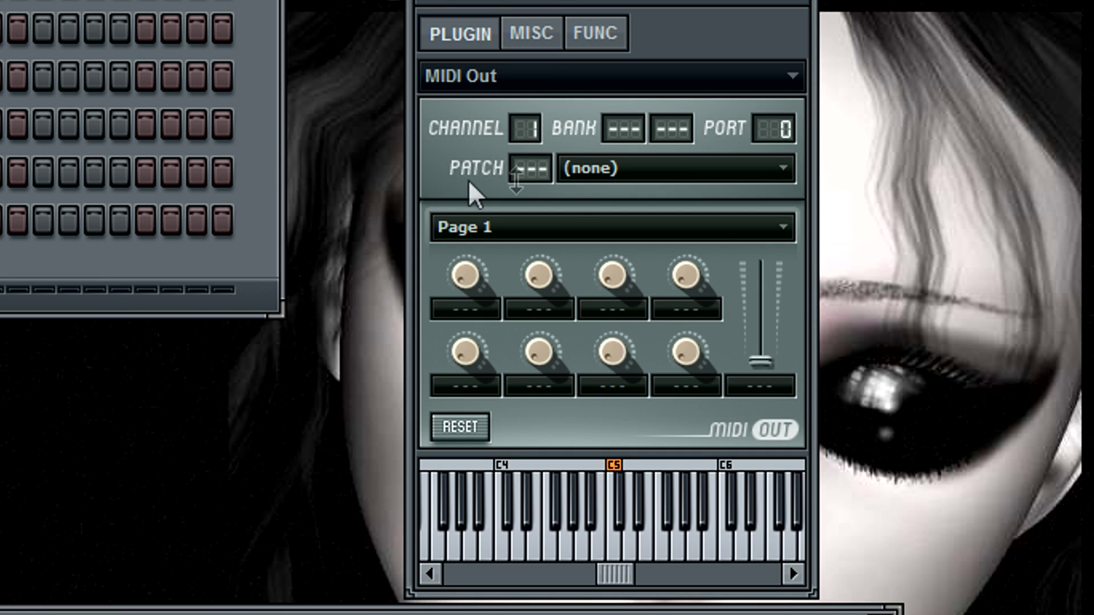
{"action": "left_click", "coordinate": [521, 128]}
{"action": "left_click_drag", "start_coordinate": [520, 128], "coordinate": [520, 125]}
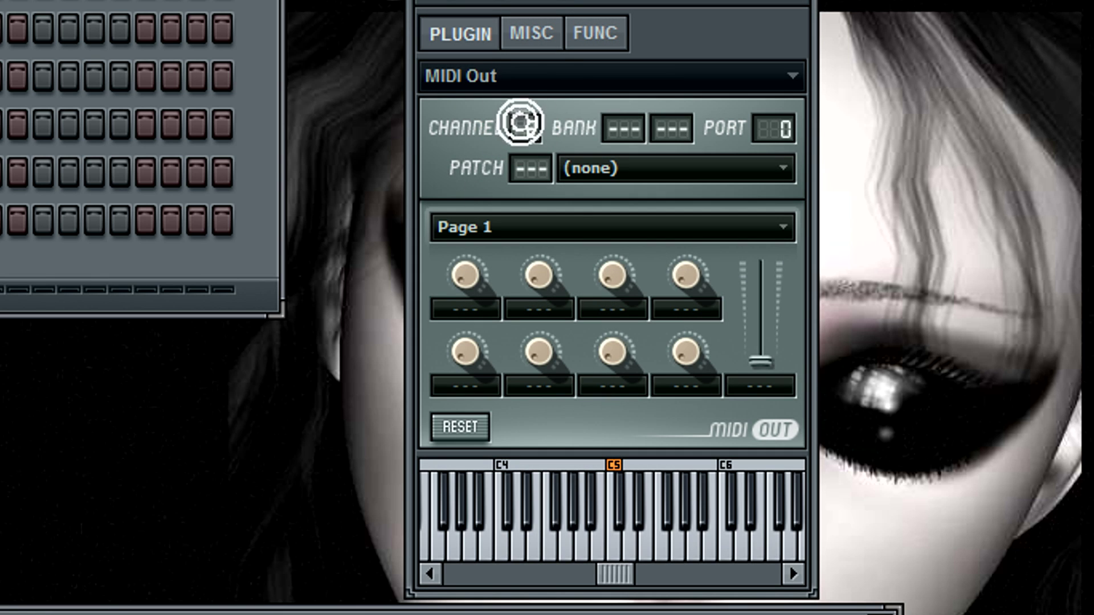
{"action": "left_click", "coordinate": [780, 131]}
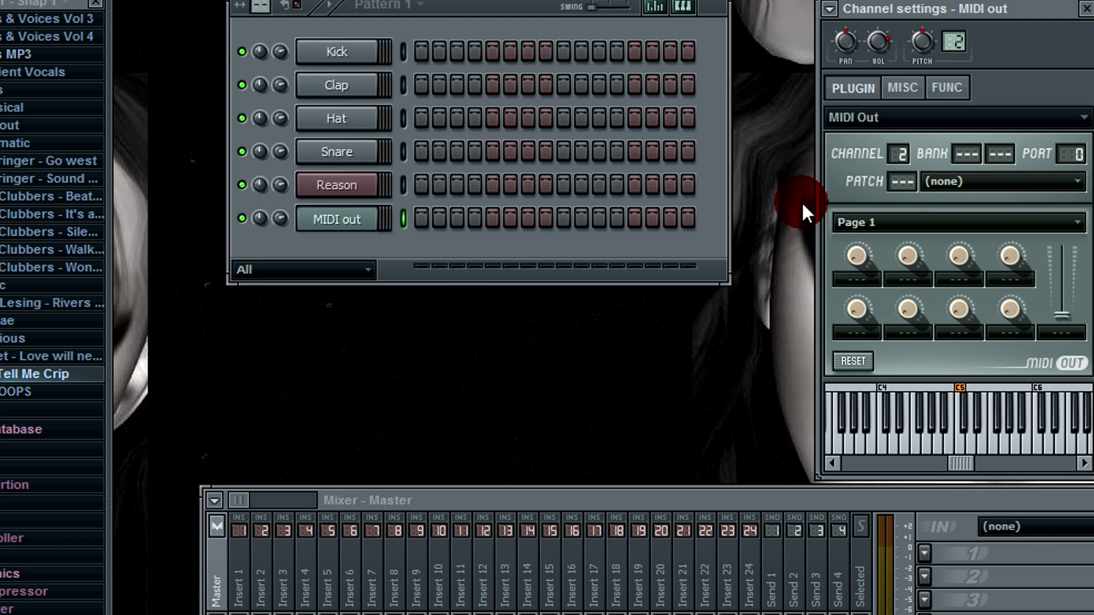
Assign the Reason channel to a mixer insert track.
{"action": "left_click", "coordinate": [329, 183]}
{"action": "left_click", "coordinate": [379, 196]}
{"action": "mouse_move", "coordinate": [1071, 47]}
{"action": "left_mouse_down"}
{"action": "mouse_move", "coordinate": [1071, 17]}
{"action": "mouse_move", "coordinate": [1071, 64]}
{"action": "mouse_move", "coordinate": [1072, 43]}
{"action": "left_mouse_up"}
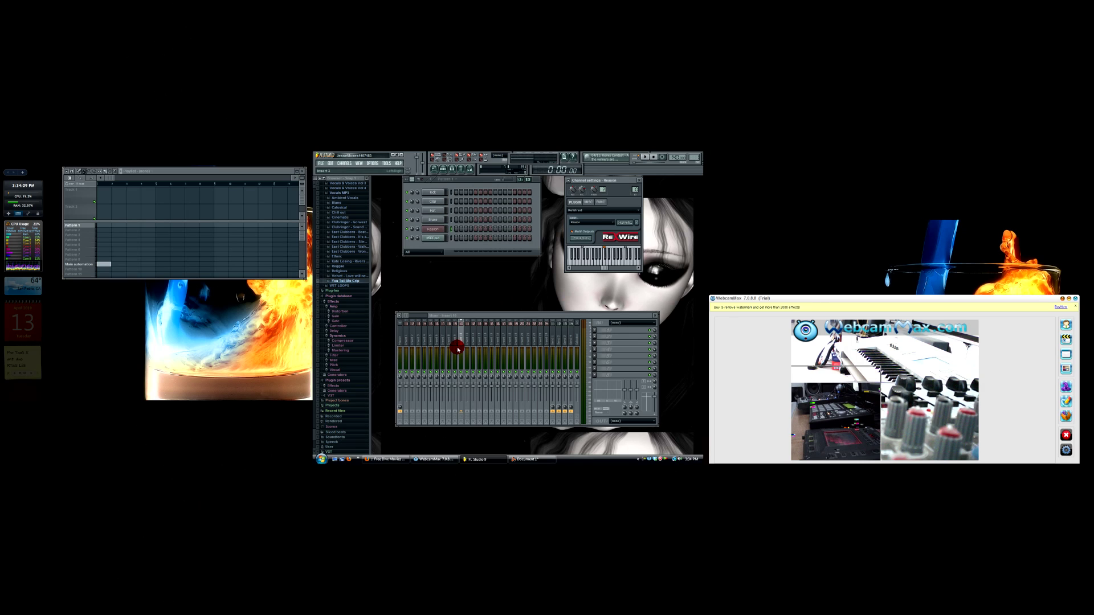
Load Waves Doubler 2 into the first effect slot of mixer track Insert 10 and close its plugin window.
{"action": "mouse_move", "coordinate": [479, 315]}
{"action": "left_mouse_down"}
{"action": "mouse_move", "coordinate": [496, 303]}
{"action": "mouse_move", "coordinate": [483, 309]}
{"action": "left_mouse_up"}
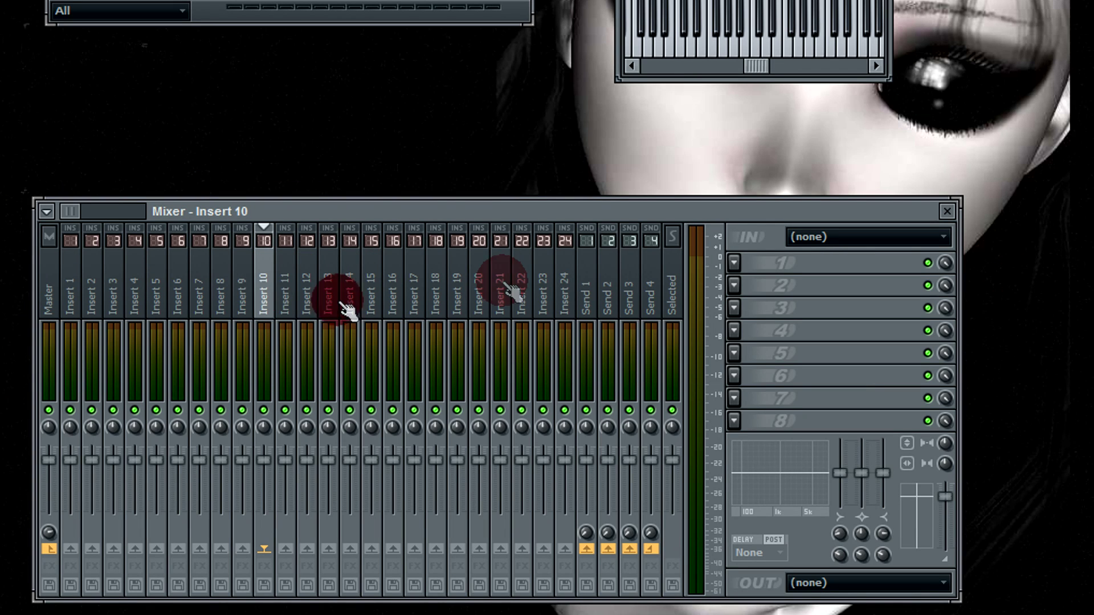
{"action": "left_click", "coordinate": [186, 2]}
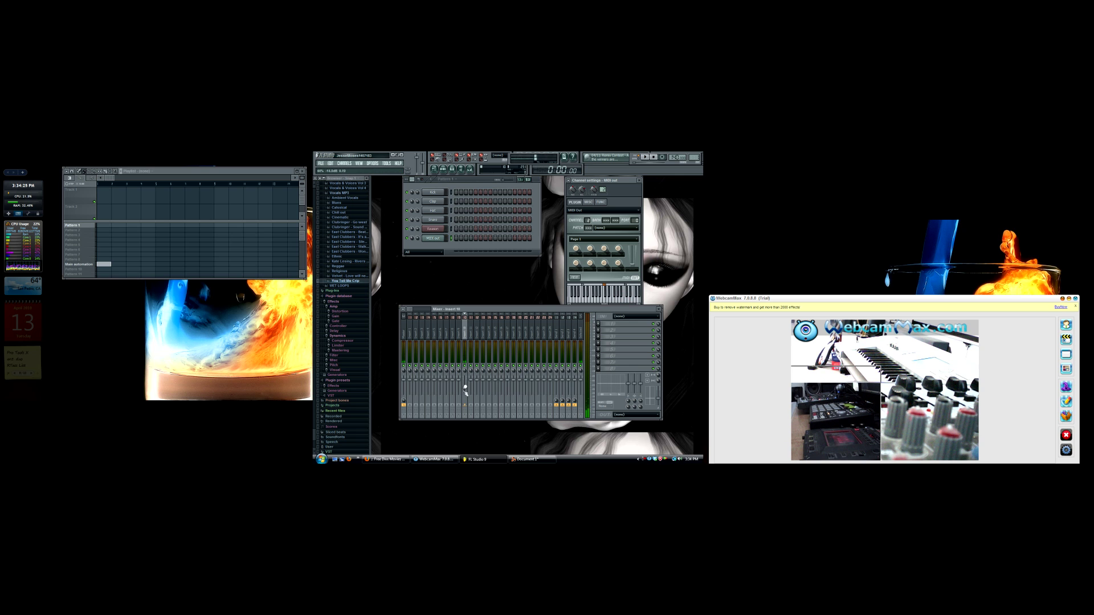
{"action": "left_click", "coordinate": [598, 325]}
{"action": "left_click", "coordinate": [513, 308]}
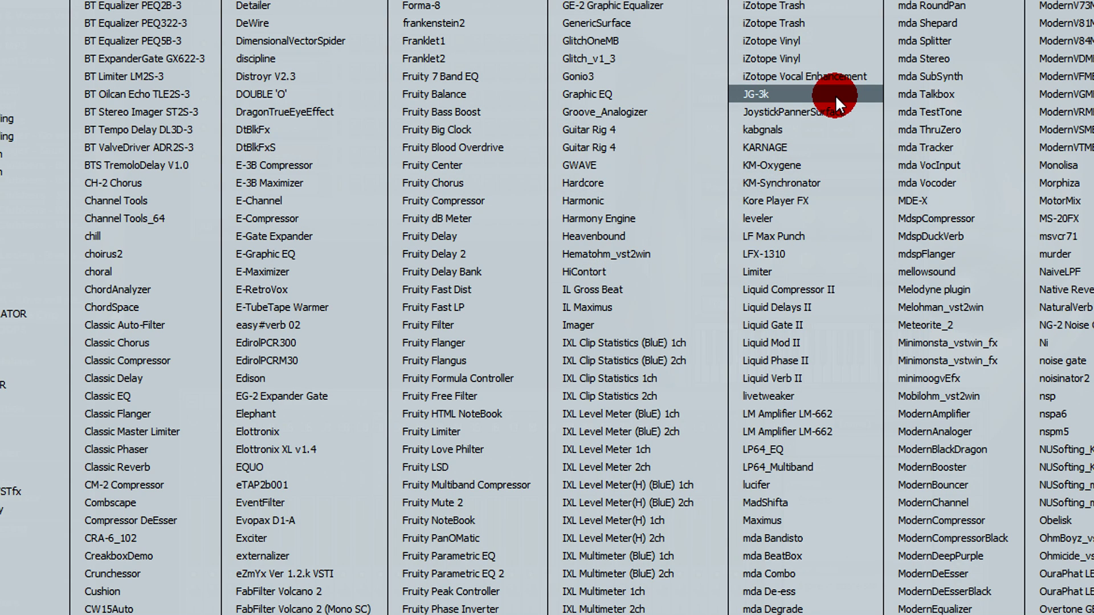
{"action": "left_click", "coordinate": [970, 450]}
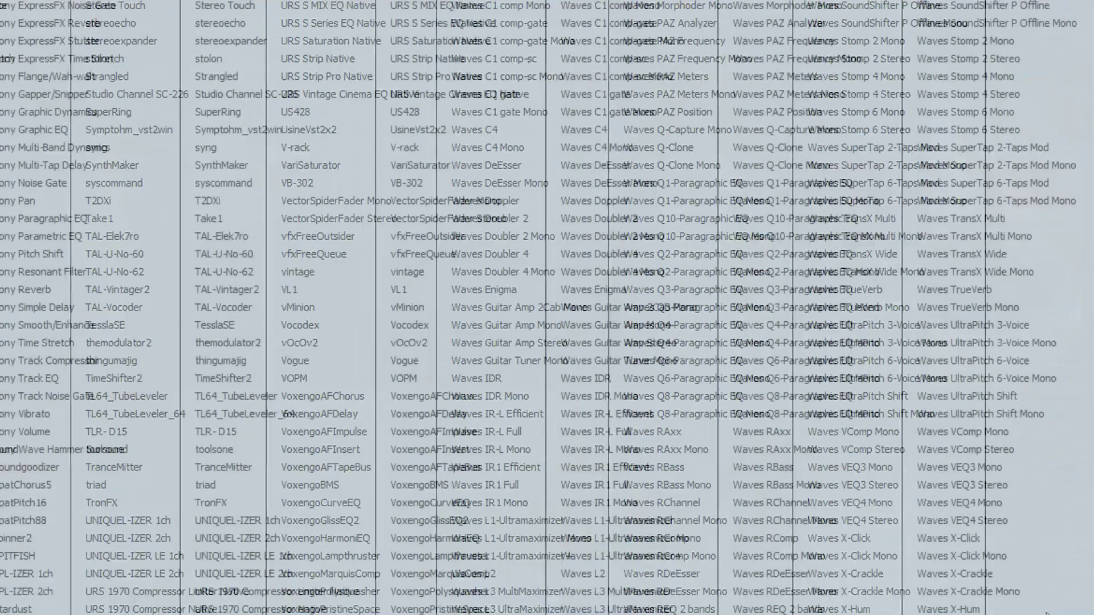
{"action": "left_click", "coordinate": [533, 208]}
{"action": "left_click", "coordinate": [532, 216]}
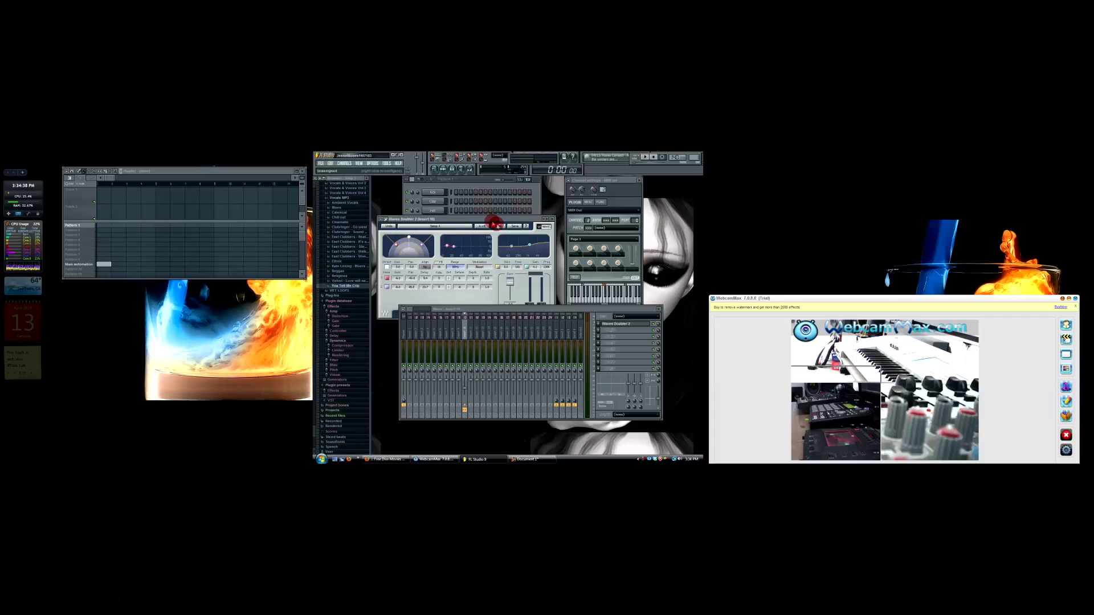
{"action": "left_click_drag", "start_coordinate": [490, 221], "coordinate": [510, 203]}
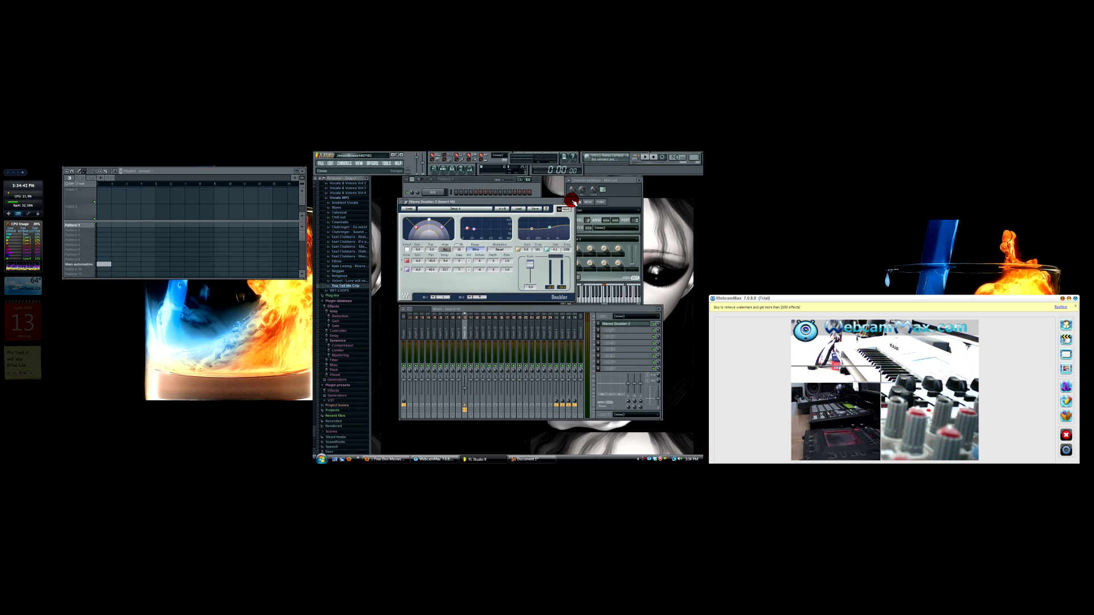
{"action": "left_click", "coordinate": [572, 202]}
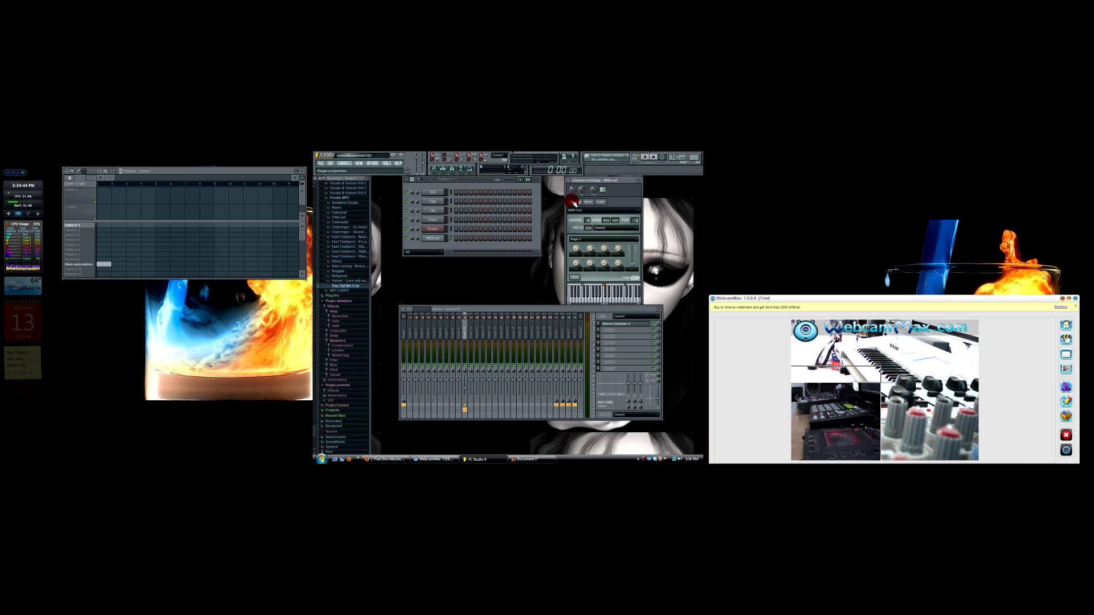
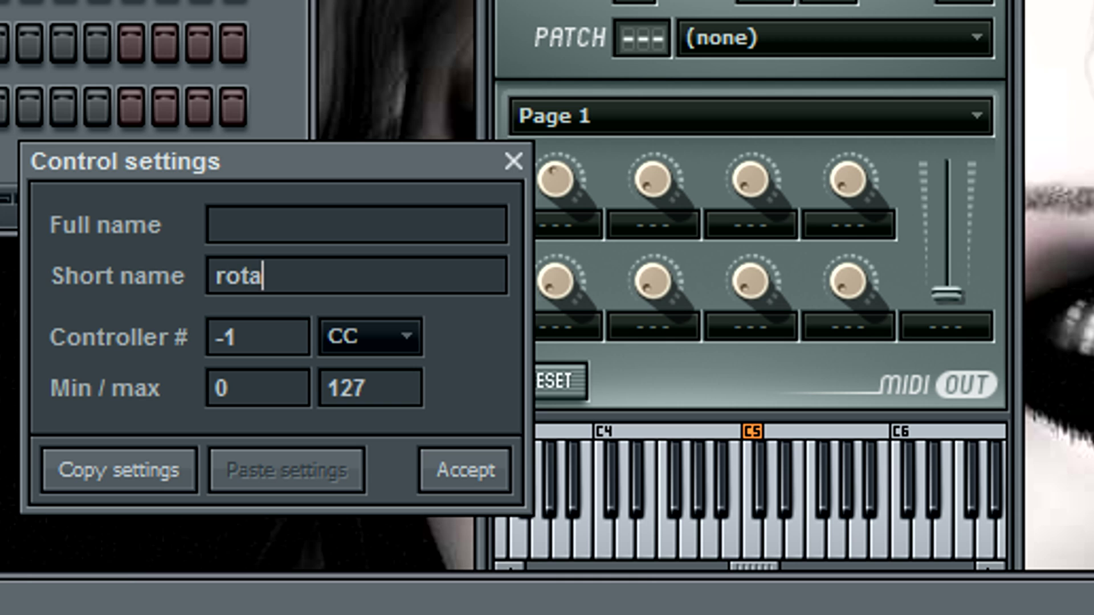
Give the first MIDI Out knob the short name rotary 1 and controller number 71.
{"action": "double_click", "coordinate": [260, 339]}
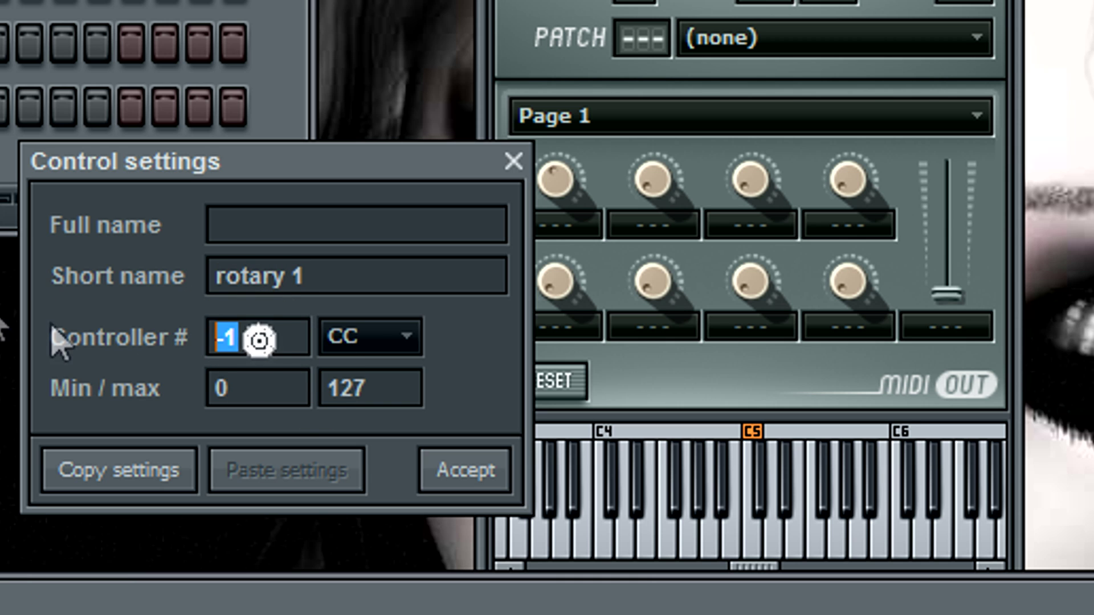
{"action": "type", "text": "71"}
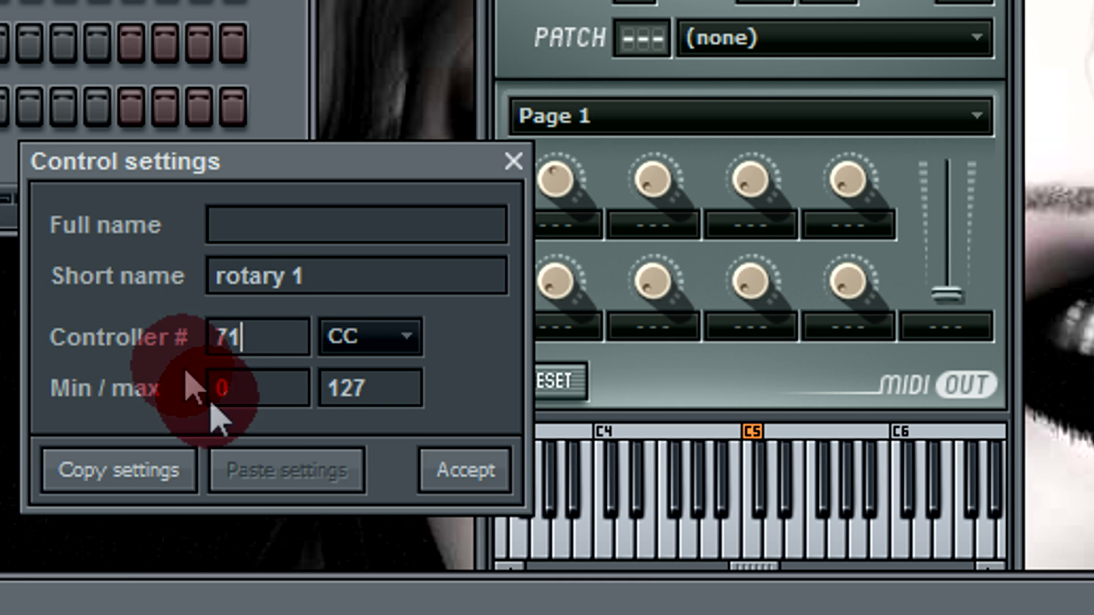
{"action": "left_click", "coordinate": [591, 273]}
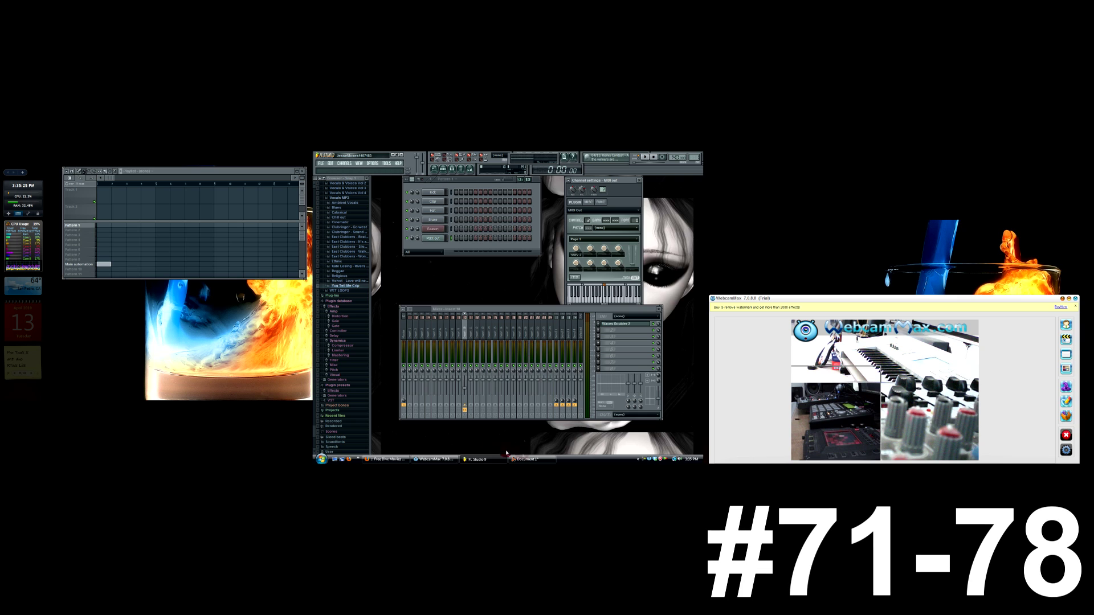
{"action": "left_click", "coordinate": [504, 607]}
{"action": "left_click", "coordinate": [530, 459]}
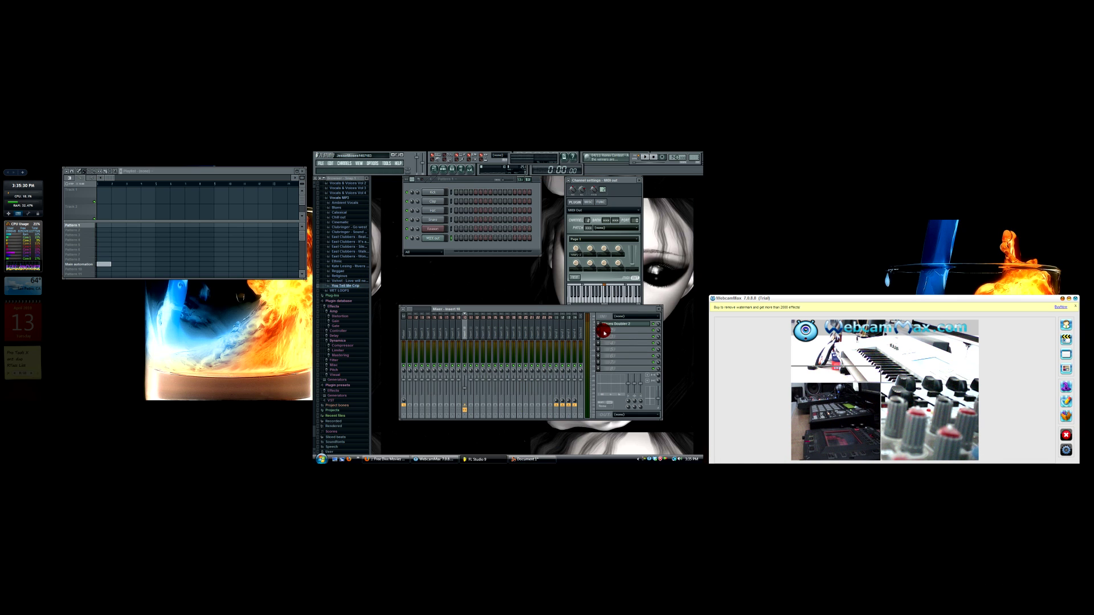
Load Fruity Formula Controller into the second effect slot of Insert 10 with the basic sine LFO preset.
{"action": "left_click", "coordinate": [608, 331]}
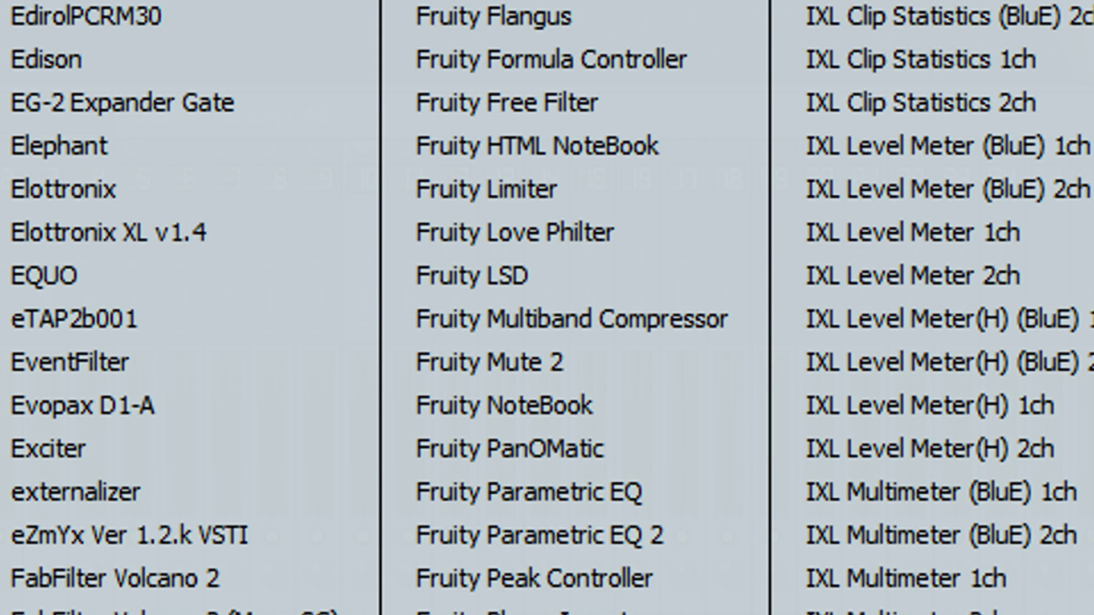
{"action": "left_click", "coordinate": [650, 59]}
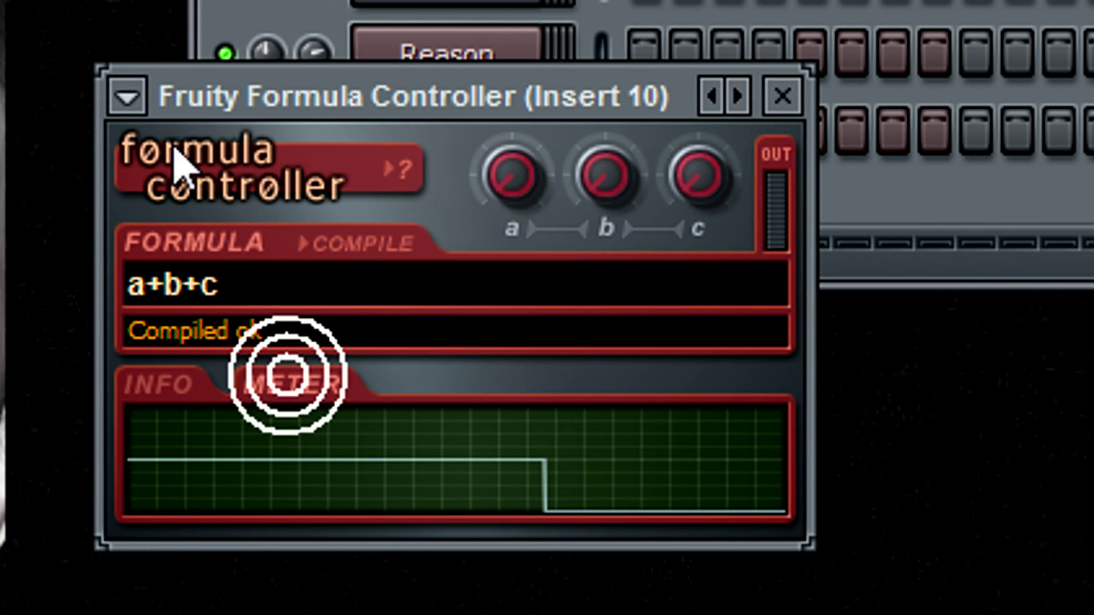
{"action": "left_click", "coordinate": [127, 98]}
{"action": "mouse_move", "coordinate": [195, 237]}
{"action": "left_click", "coordinate": [703, 435]}
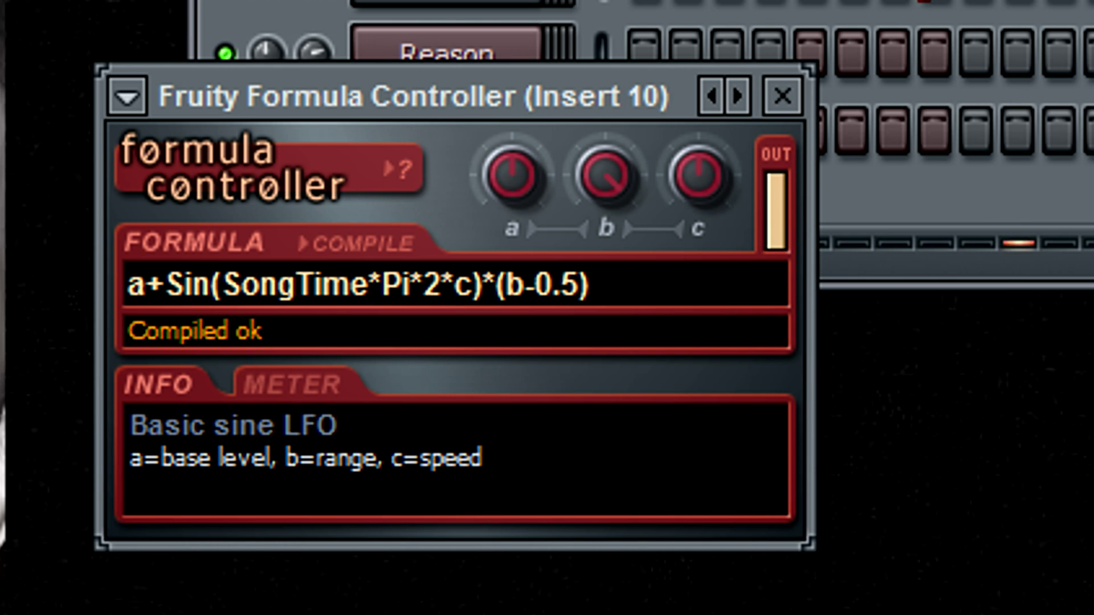
Show the Formula Controller's meter and link the rotary 1 knob to the internal controller Formula ctrl (Insert 10) - Out.
{"action": "left_click", "coordinate": [255, 379]}
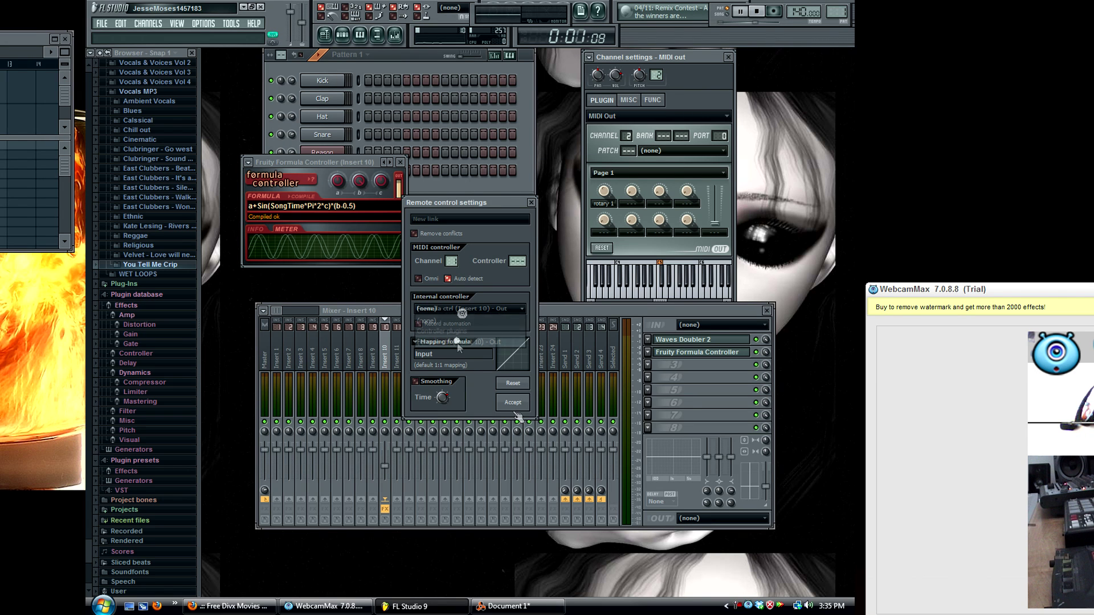
{"action": "left_click", "coordinate": [508, 406]}
{"action": "right_click", "coordinate": [604, 193]}
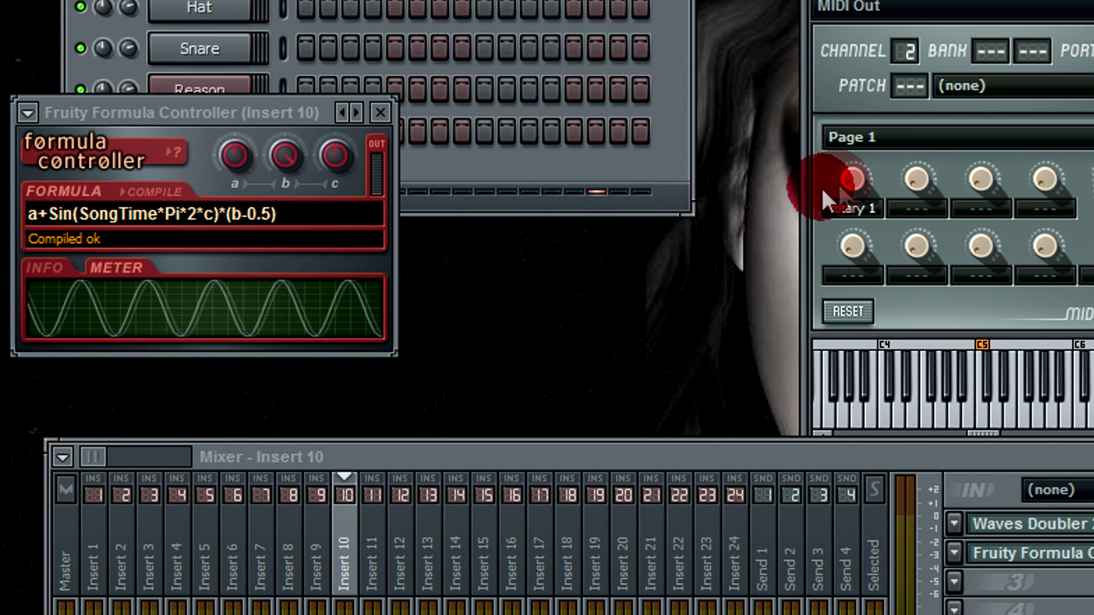
Switch to Reason and show the programmer of the Combinator.
{"action": "key", "text": "alt+Tab"}
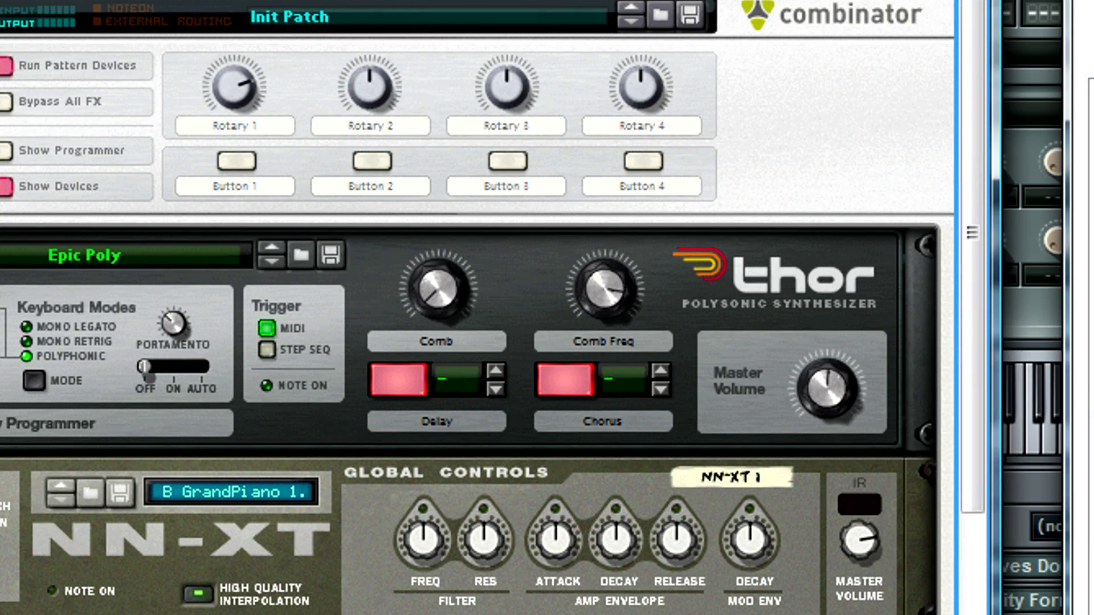
{"action": "left_click", "coordinate": [220, 116]}
{"action": "left_click", "coordinate": [8, 152]}
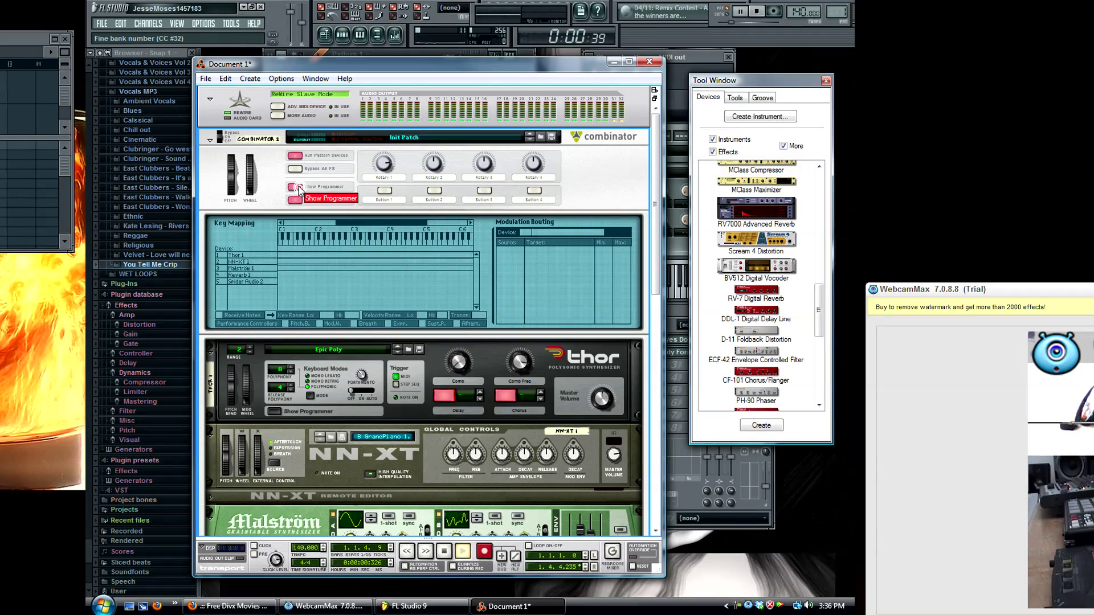
Route the Combinator's Rotary 1 to Osc 1 Oct of Thor 1, and minimize the Reason rack window.
{"action": "left_click", "coordinate": [238, 255]}
{"action": "left_click", "coordinate": [238, 262]}
{"action": "left_click", "coordinate": [240, 268]}
{"action": "left_click", "coordinate": [240, 263]}
{"action": "left_click", "coordinate": [241, 256]}
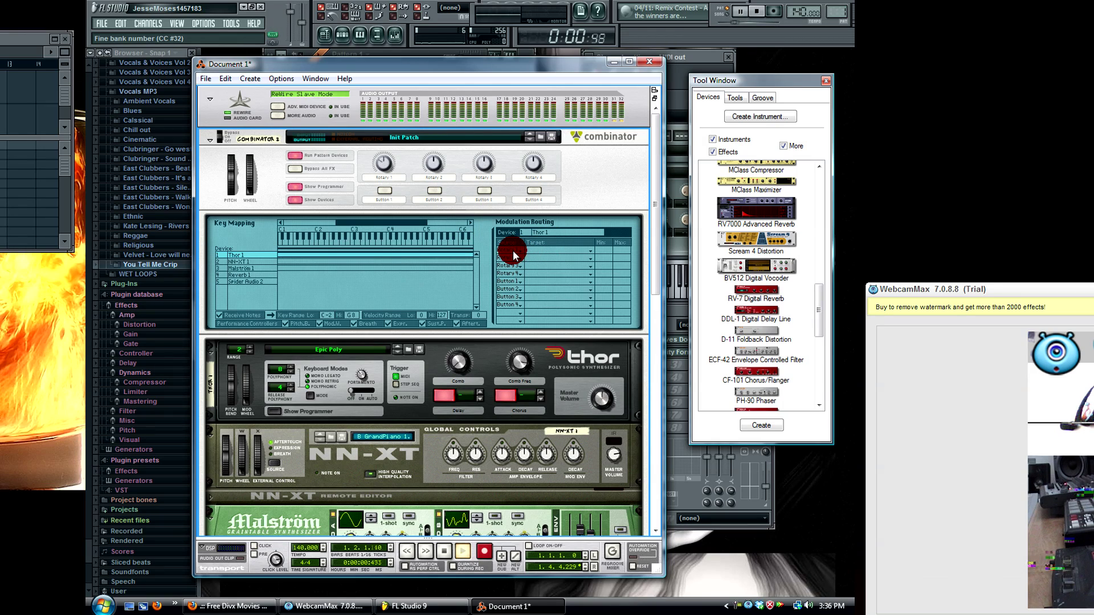
{"action": "left_click", "coordinate": [539, 248]}
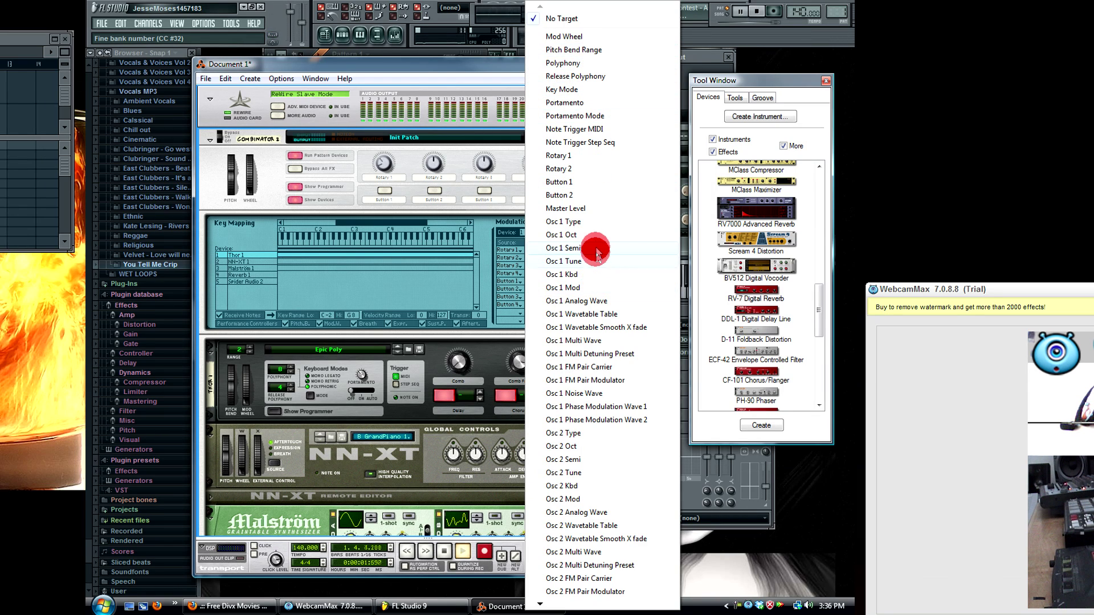
{"action": "left_click", "coordinate": [582, 236]}
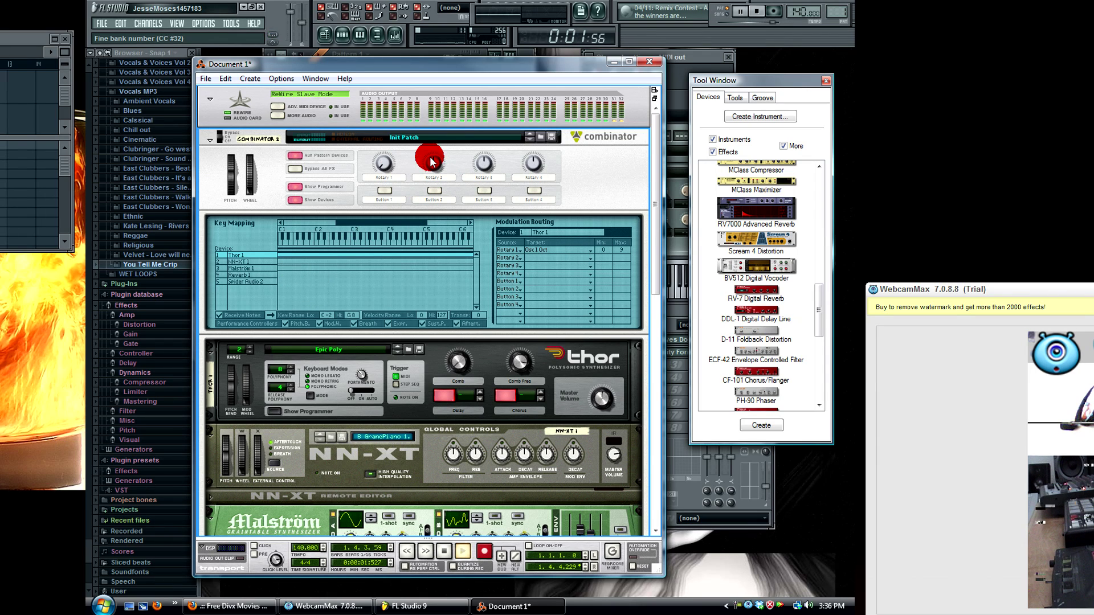
{"action": "left_click_drag", "start_coordinate": [634, 53], "coordinate": [653, 142]}
{"action": "left_click", "coordinate": [630, 151]}
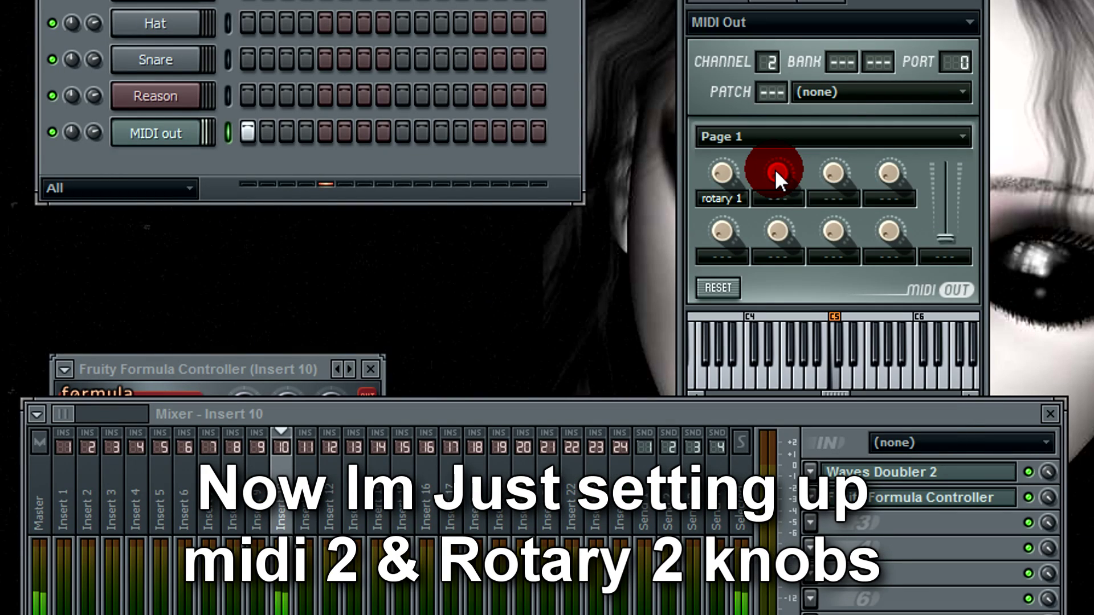
Try to link the second, unconfigured MIDI Out knob to the Formula Controller's output on Insert 10.
{"action": "right_click", "coordinate": [631, 190]}
{"action": "left_click", "coordinate": [673, 294]}
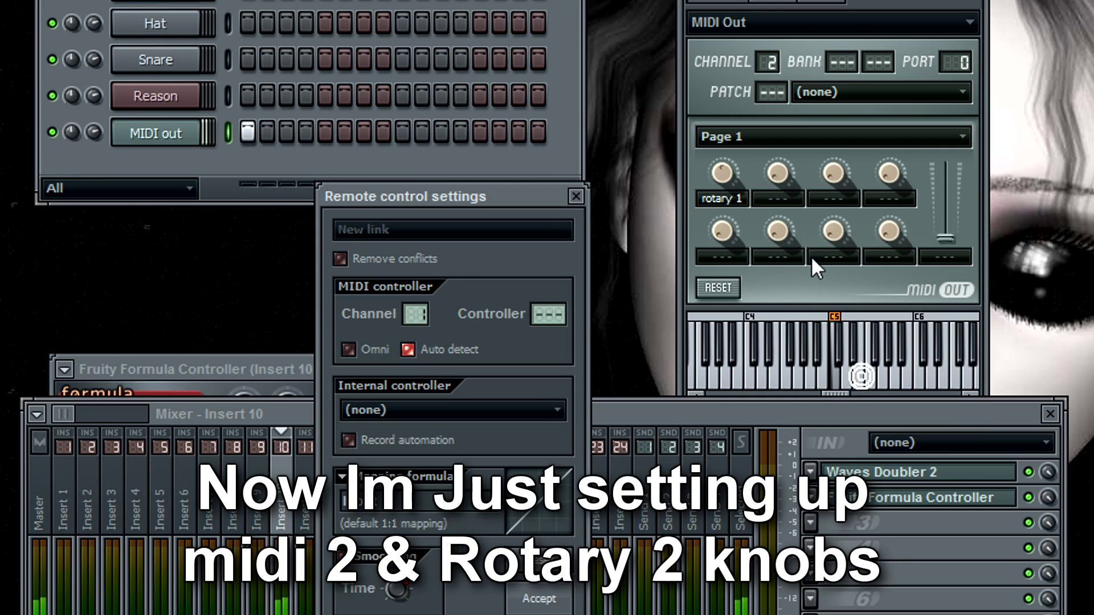
{"action": "left_click", "coordinate": [432, 411]}
{"action": "left_click", "coordinate": [405, 419]}
{"action": "left_click", "coordinate": [405, 420]}
{"action": "left_click", "coordinate": [398, 407]}
{"action": "left_click", "coordinate": [399, 477]}
{"action": "left_click", "coordinate": [539, 598]}
Configure the second MIDI Out knob with the short name rotary 2 and controller number 72.
{"action": "right_click", "coordinate": [800, 183]}
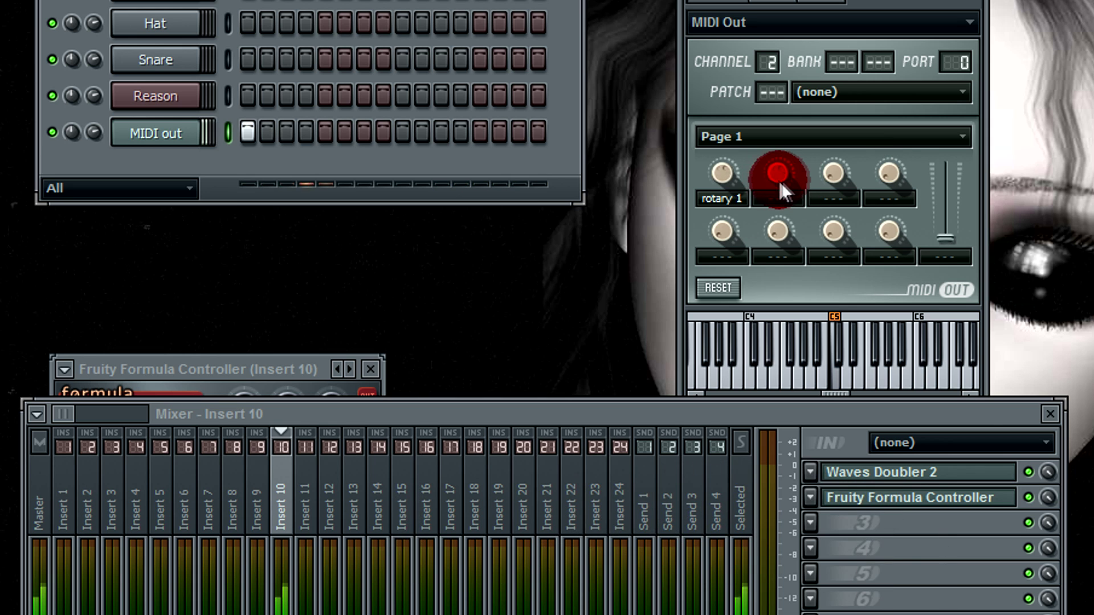
{"action": "right_click", "coordinate": [778, 172]}
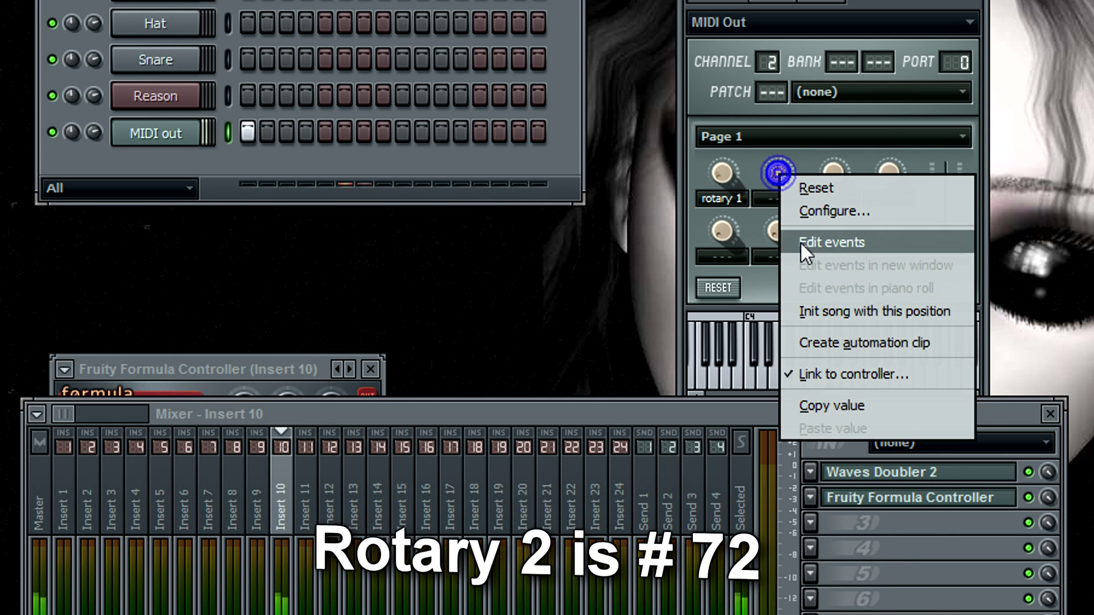
{"action": "left_click", "coordinate": [796, 208]}
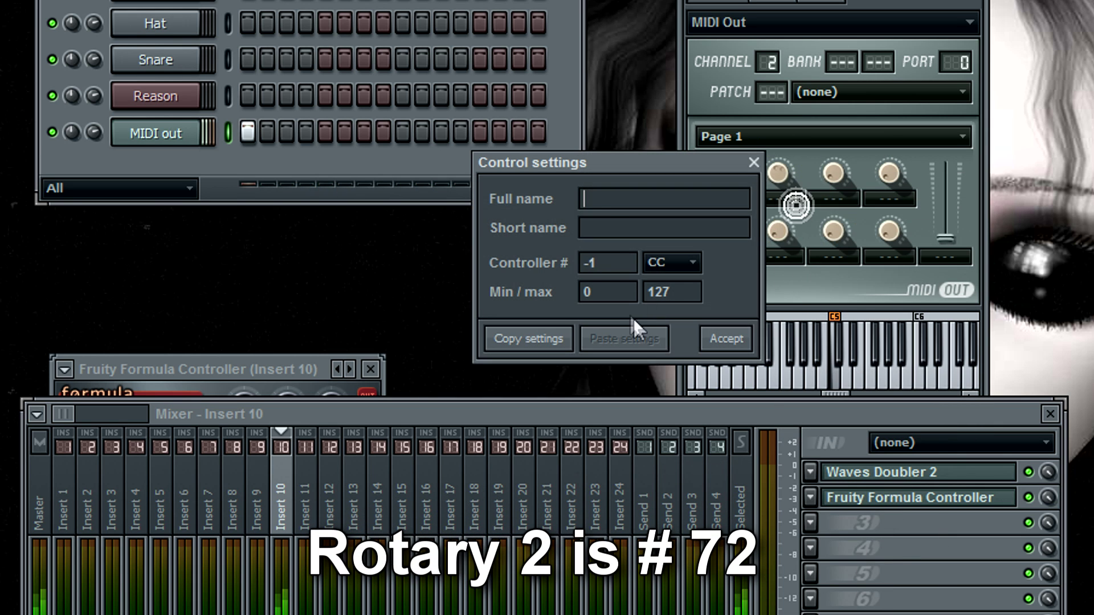
{"action": "left_click", "coordinate": [598, 228]}
{"action": "type", "text": "rotary 2"}
{"action": "double_click", "coordinate": [592, 262]}
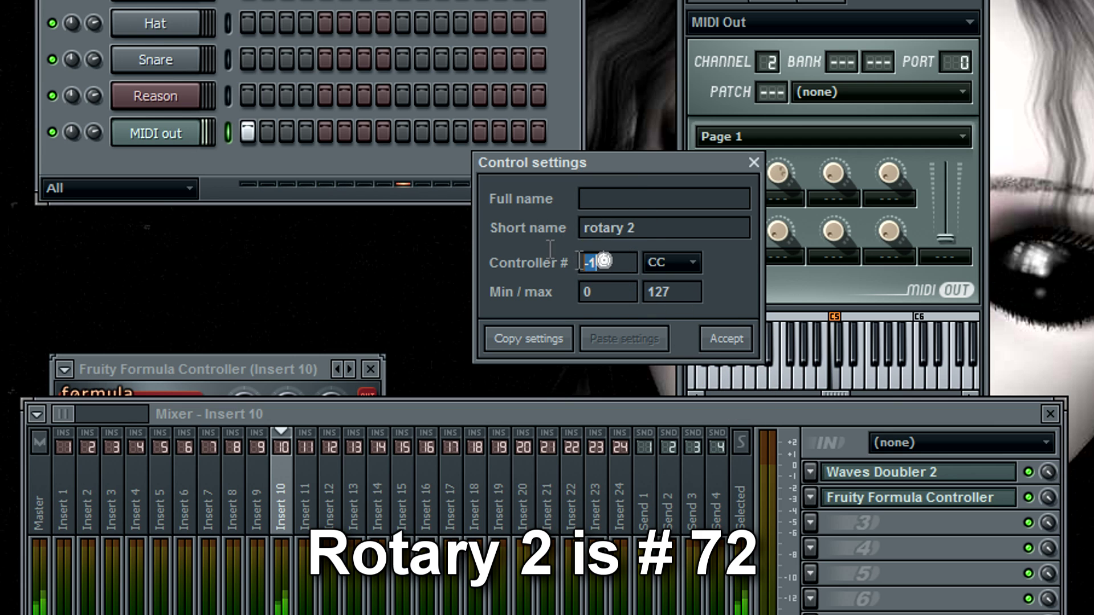
{"action": "type", "text": "72"}
{"action": "left_click", "coordinate": [719, 345]}
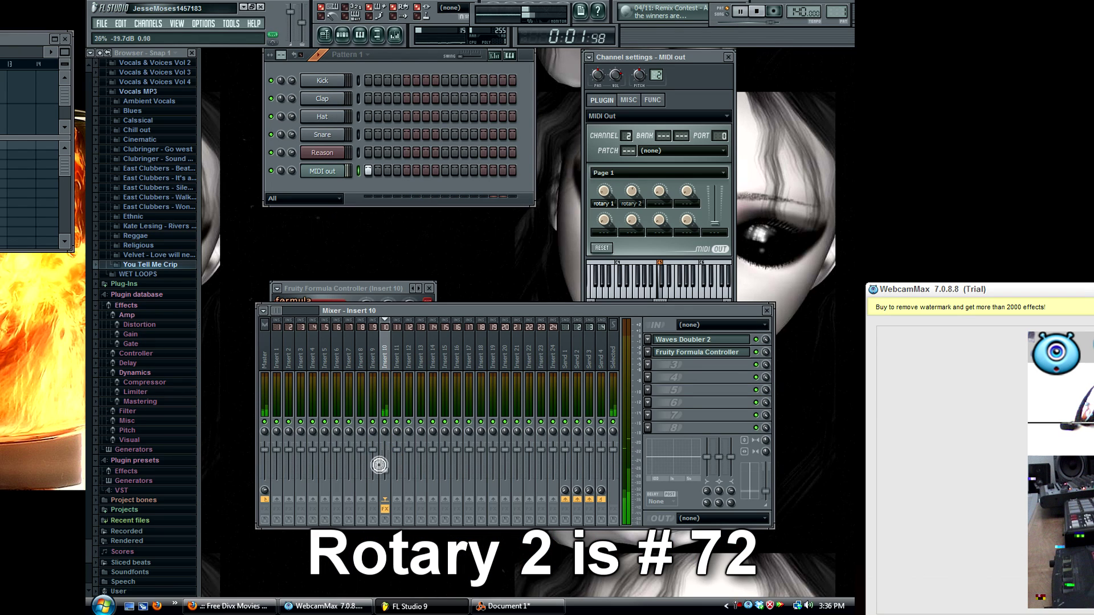
Link the rotary 2 knob to the internal controller Formula ctrl (Insert 10) - Out.
{"action": "right_click", "coordinate": [630, 194]}
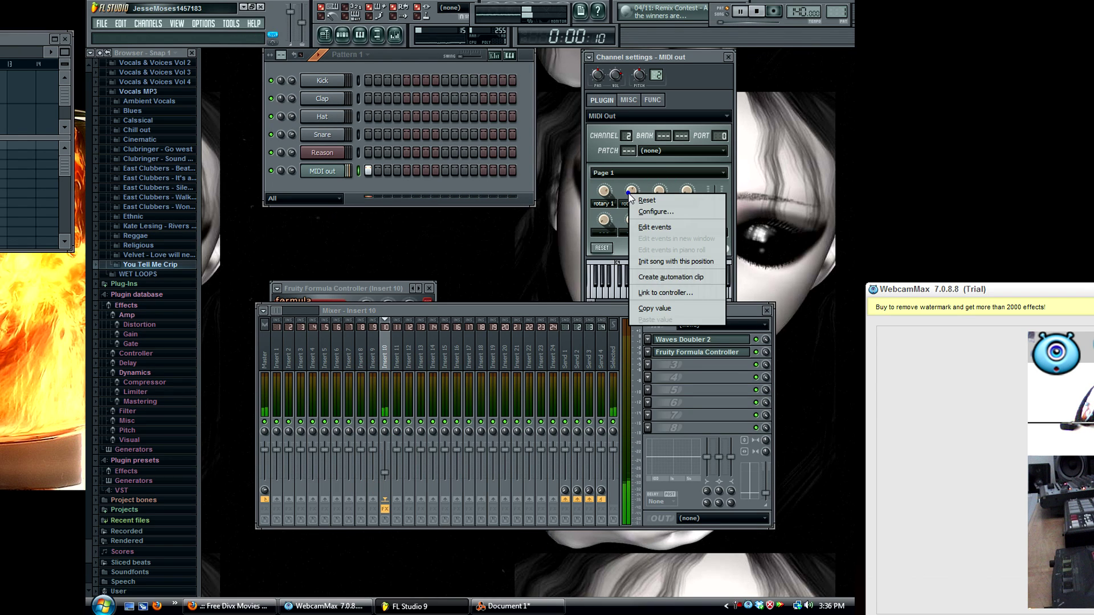
{"action": "left_click", "coordinate": [646, 293]}
{"action": "left_click", "coordinate": [463, 365]}
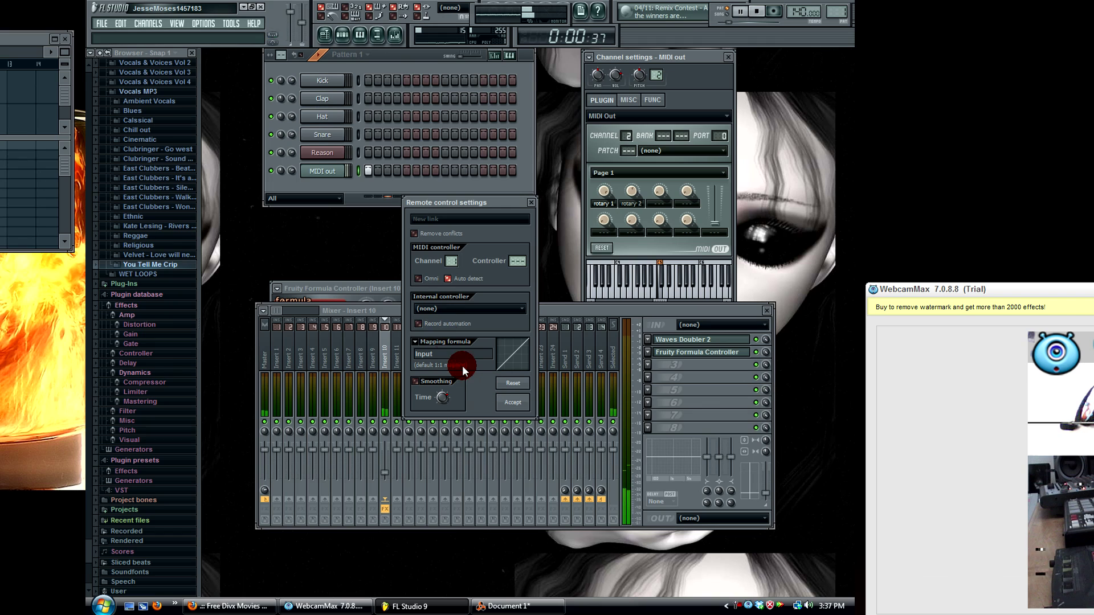
{"action": "left_click", "coordinate": [436, 309]}
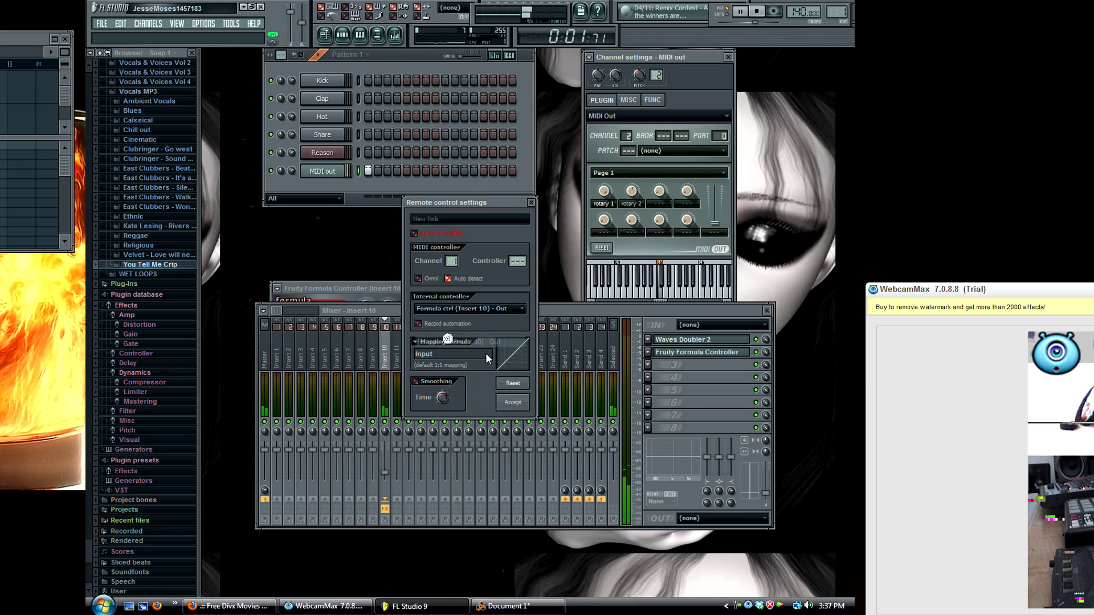
{"action": "left_click", "coordinate": [512, 402]}
Switch to the Reason rack and route the Combinator's Rotary 2 to Osc 2 Oct of Thor 1.
{"action": "left_click", "coordinate": [527, 609]}
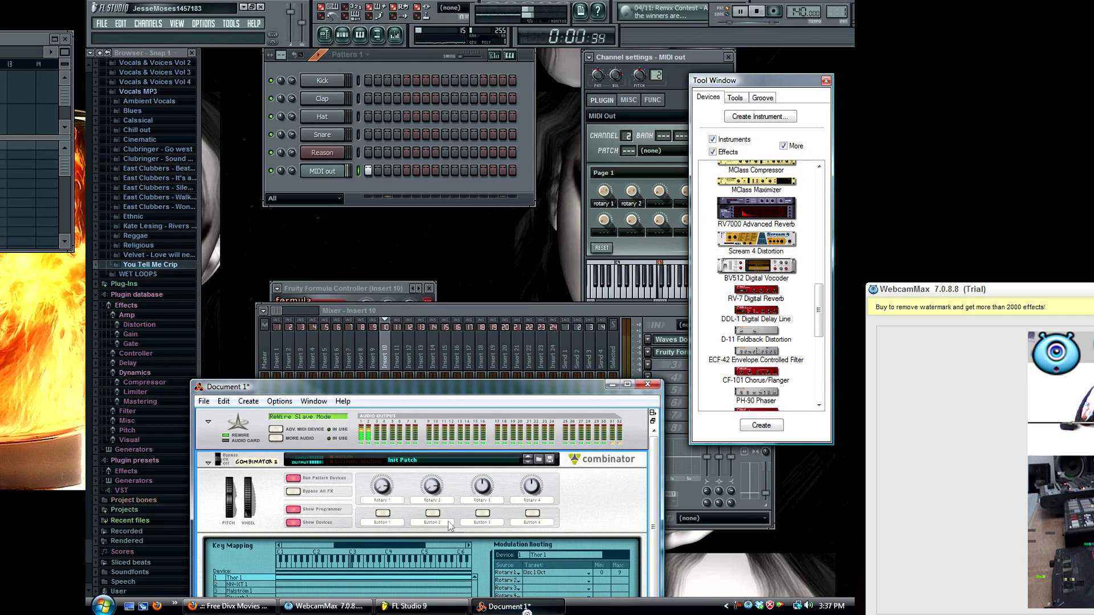
{"action": "left_click_drag", "start_coordinate": [417, 383], "coordinate": [416, 155]}
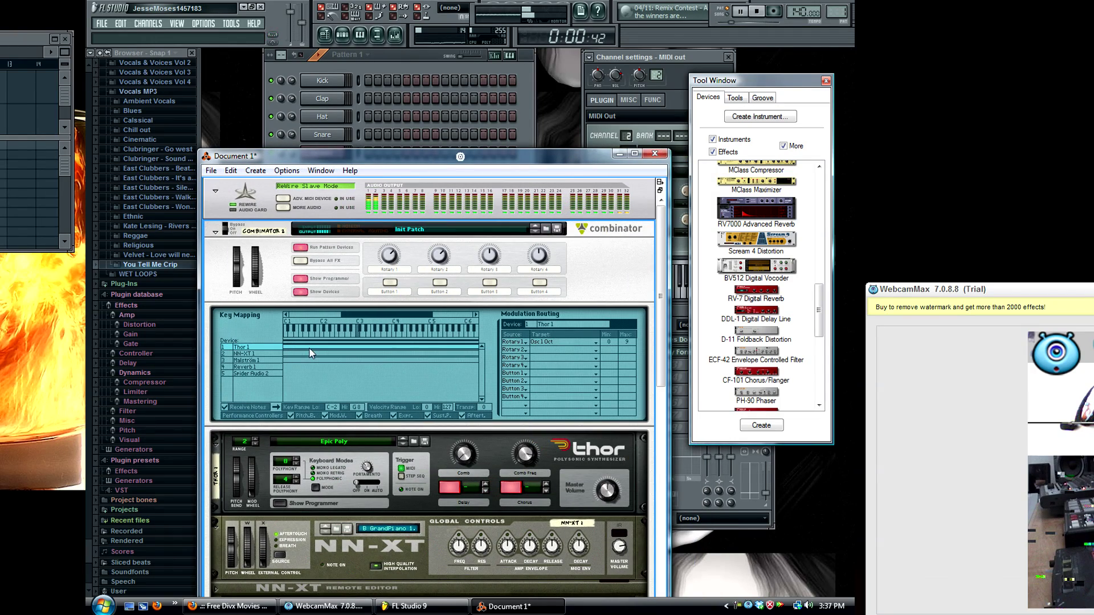
{"action": "left_click", "coordinate": [586, 349]}
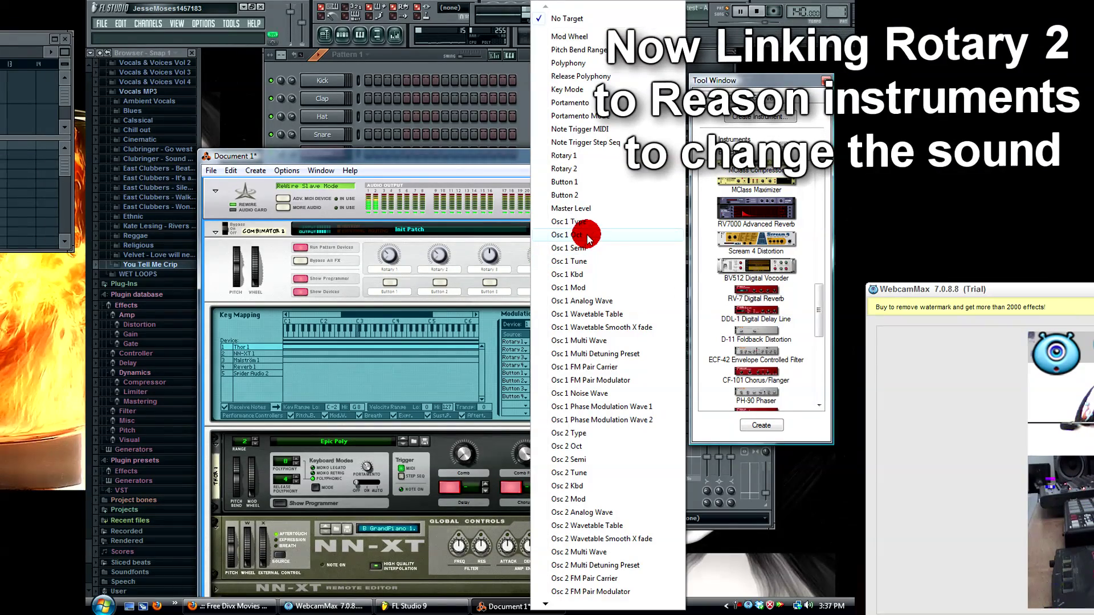
{"action": "left_click", "coordinate": [587, 234]}
{"action": "left_click", "coordinate": [563, 351]}
{"action": "left_click", "coordinate": [577, 447]}
For NN-XT 1, route Rotary 1 to Amp Env Attack and Rotary 2 to the External Controller source target.
{"action": "left_click", "coordinate": [224, 355]}
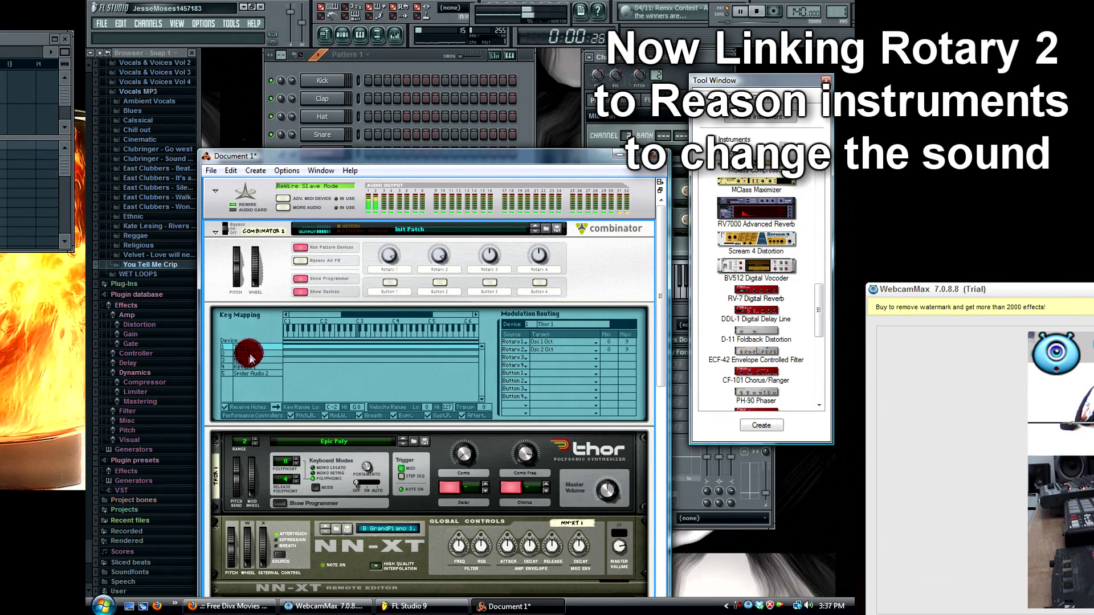
{"action": "left_click", "coordinate": [580, 349]}
{"action": "left_click", "coordinate": [588, 420]}
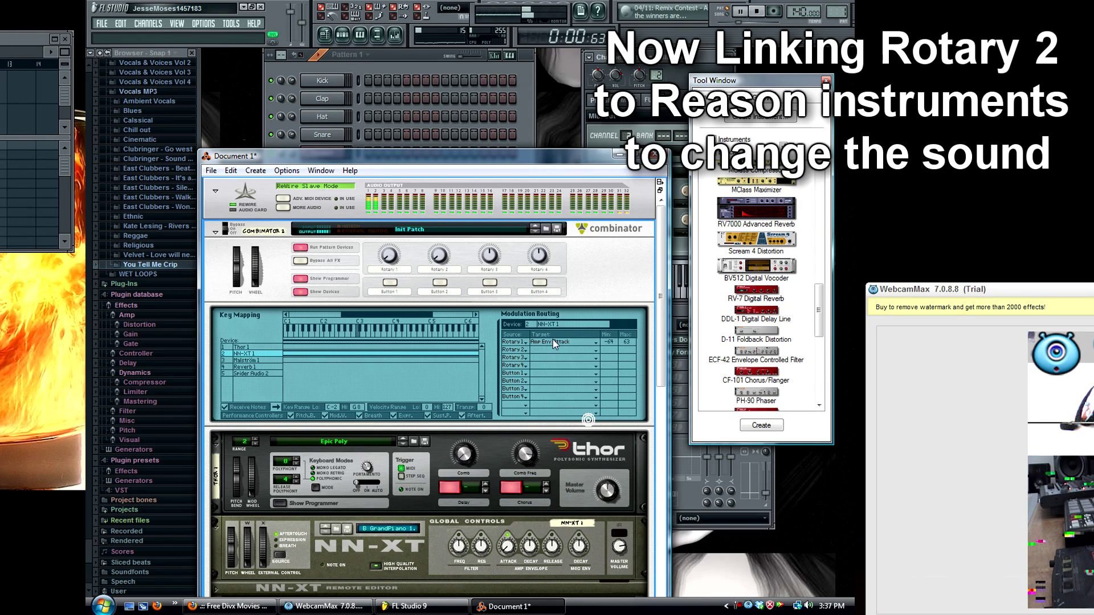
{"action": "left_click", "coordinate": [551, 350]}
{"action": "left_click", "coordinate": [568, 315]}
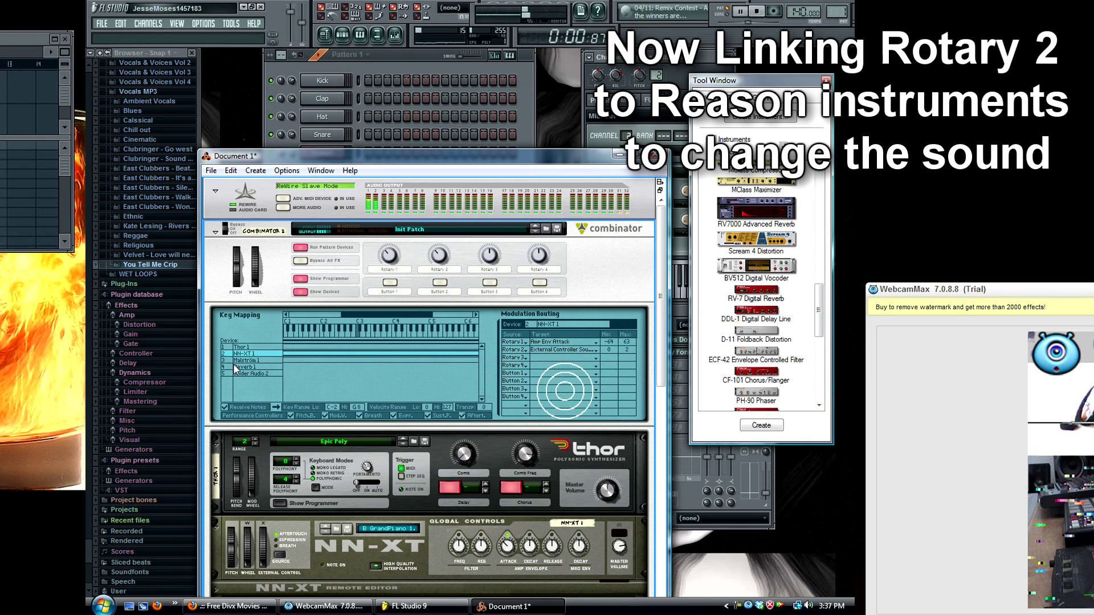
For Malström 1, route Rotary 1 to Oscillator B Cent and Rotary 2 to Modulator A To Index.
{"action": "left_click", "coordinate": [252, 361]}
{"action": "left_click", "coordinate": [544, 350]}
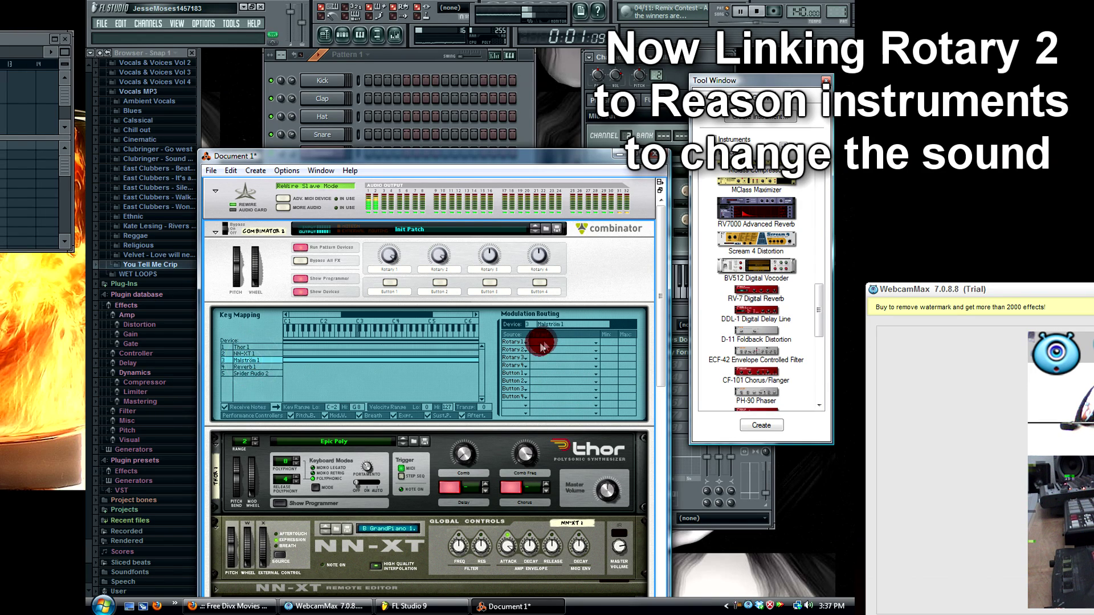
{"action": "left_click", "coordinate": [579, 388]}
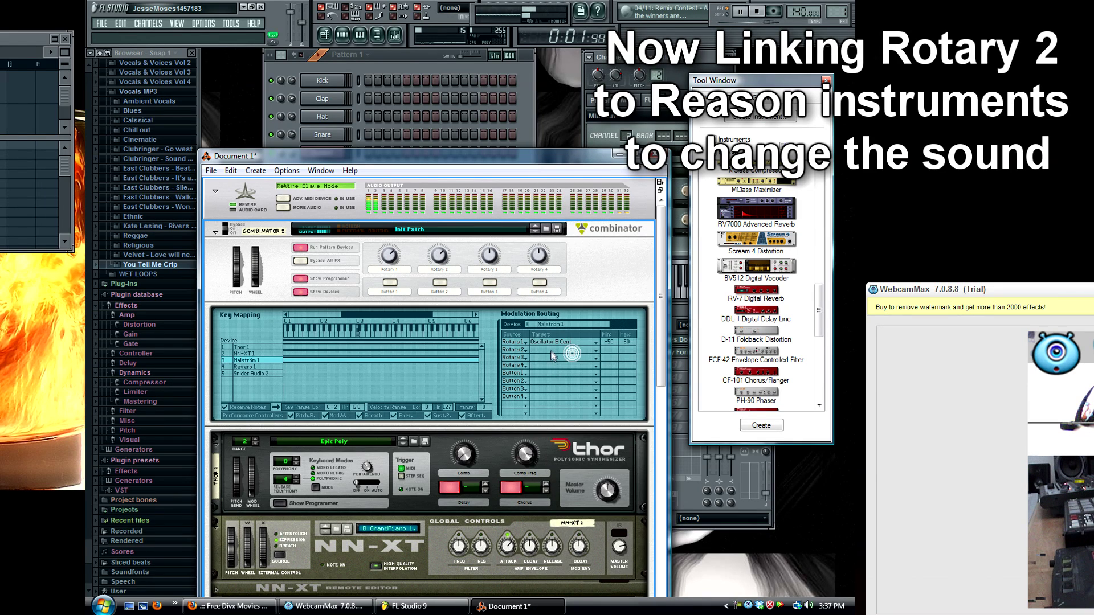
{"action": "left_click", "coordinate": [550, 352]}
{"action": "left_click", "coordinate": [593, 128]}
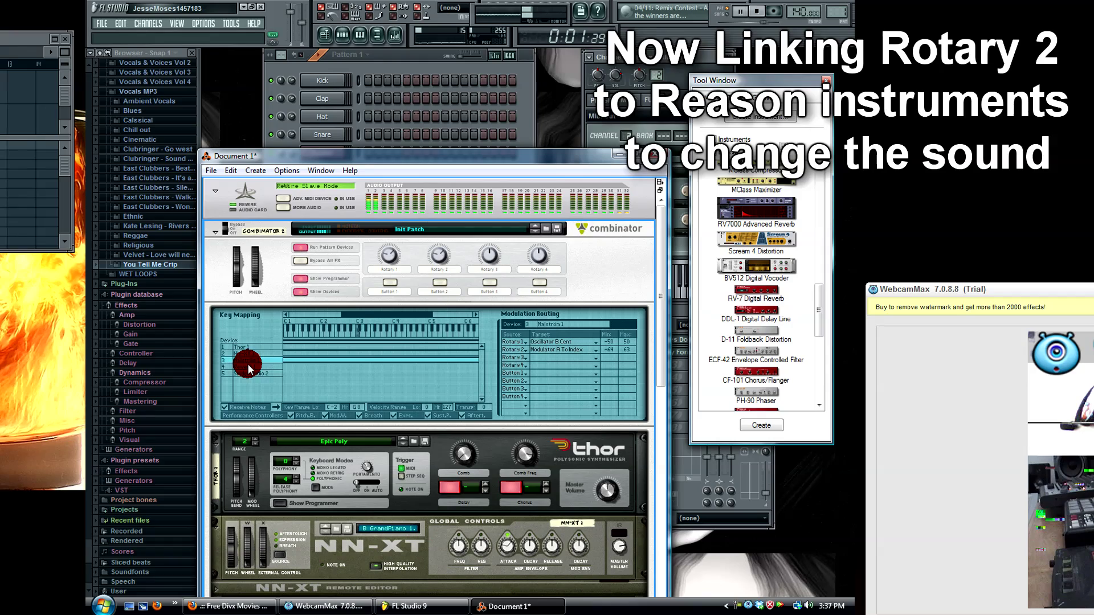
Minimize the Reason rack window and move the Formula Controller window clear of the mixer.
{"action": "left_click_drag", "start_coordinate": [490, 162], "coordinate": [424, 78]}
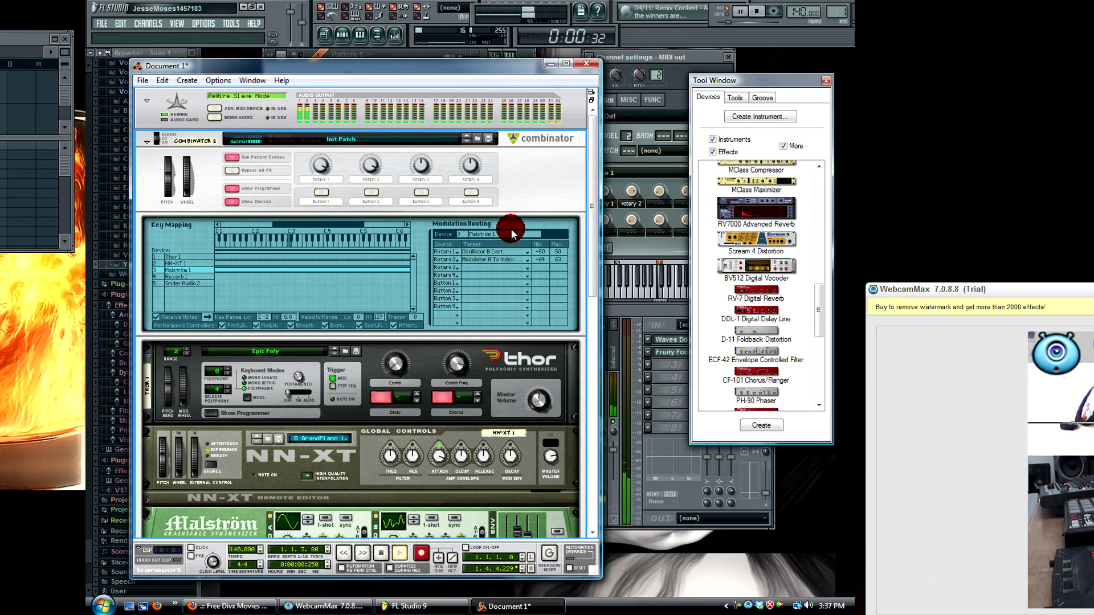
{"action": "left_click", "coordinate": [550, 63]}
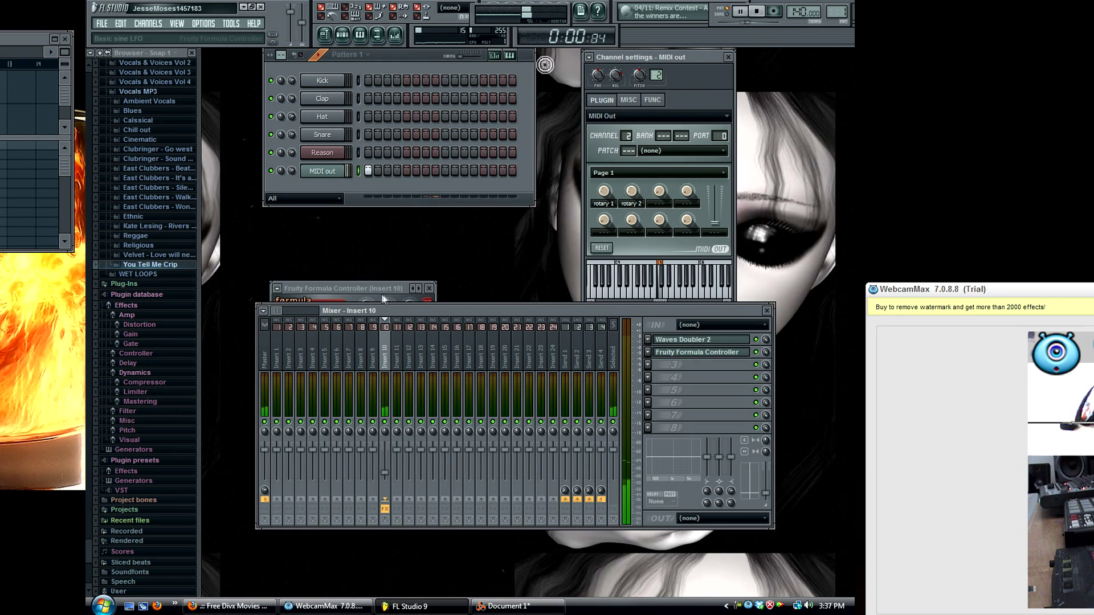
{"action": "left_click_drag", "start_coordinate": [391, 246], "coordinate": [417, 189]}
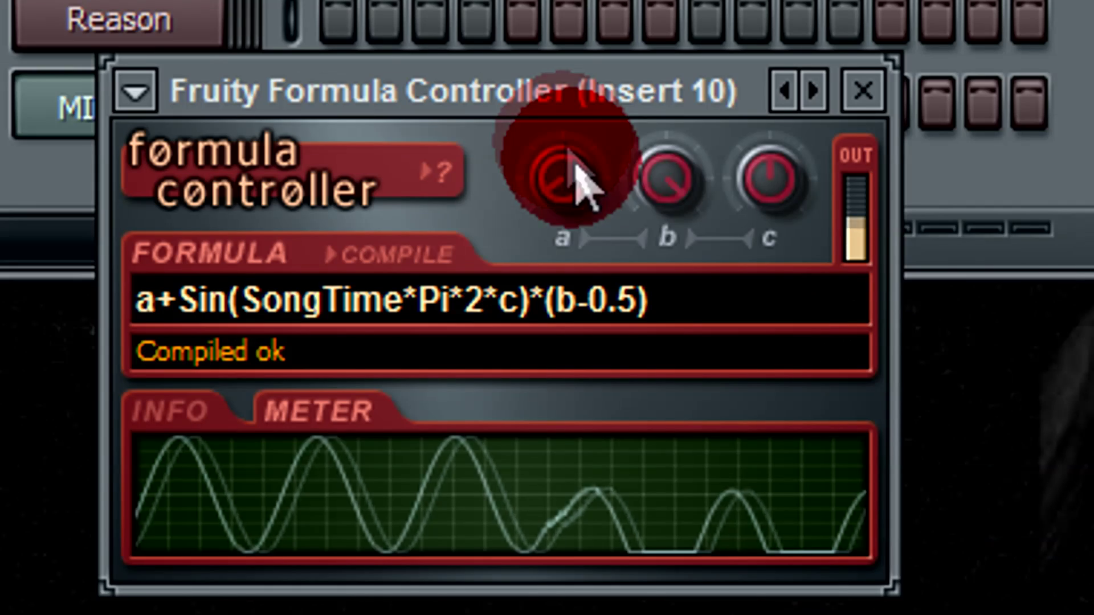
Adjust knobs a and b of the Formula Controller to reshape the LFO's offset and depth.
{"action": "left_click", "coordinate": [434, 186]}
{"action": "left_click_drag", "start_coordinate": [652, 183], "coordinate": [722, 276]}
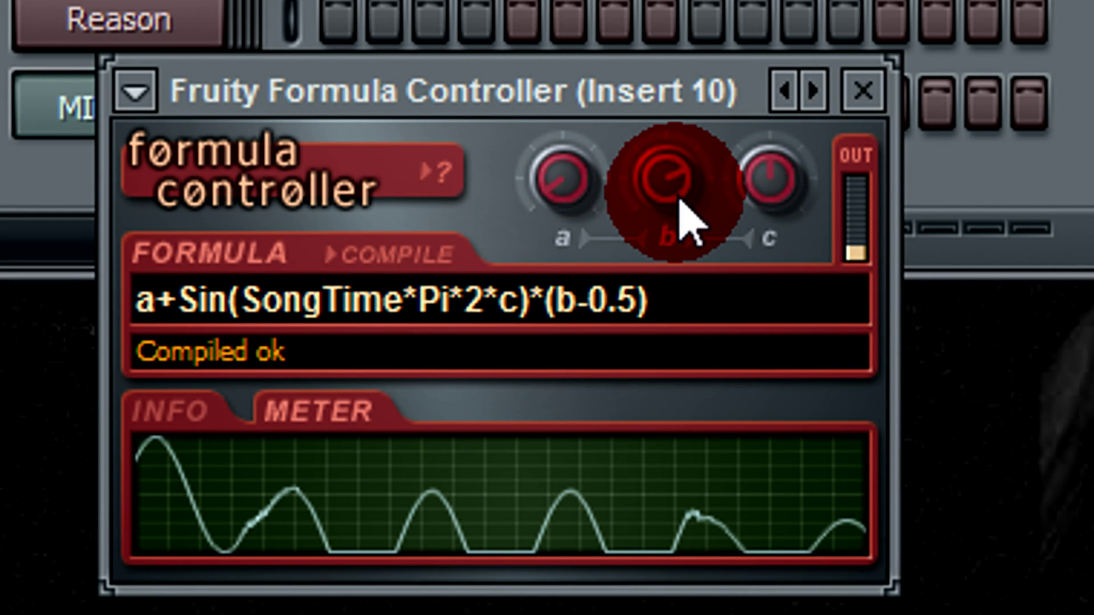
{"action": "left_click_drag", "start_coordinate": [678, 199], "coordinate": [666, 142]}
{"action": "left_click_drag", "start_coordinate": [569, 225], "coordinate": [579, 178]}
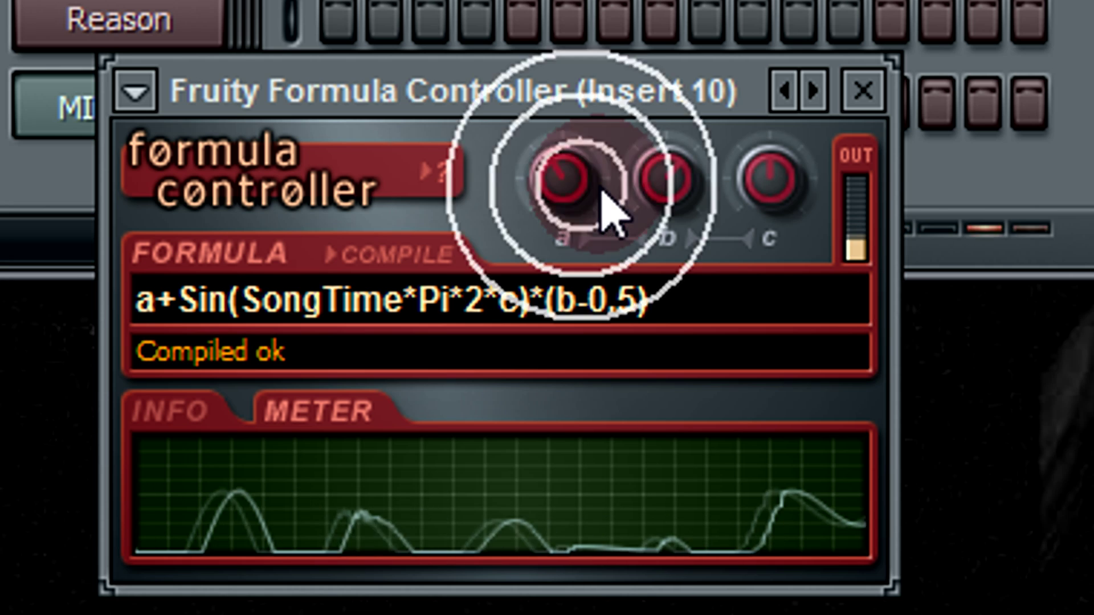
{"action": "mouse_move", "coordinate": [562, 173]}
{"action": "left_mouse_down"}
{"action": "mouse_move", "coordinate": [563, 185]}
{"action": "mouse_move", "coordinate": [563, 128]}
{"action": "mouse_move", "coordinate": [563, 156]}
{"action": "left_mouse_up"}
{"action": "mouse_move", "coordinate": [666, 177]}
{"action": "left_mouse_down"}
{"action": "mouse_move", "coordinate": [666, 189]}
{"action": "mouse_move", "coordinate": [667, 162]}
{"action": "mouse_move", "coordinate": [649, 188]}
{"action": "mouse_move", "coordinate": [659, 193]}
{"action": "left_mouse_up"}
Compare the MIDI Out knobs with the Combinator's rotaries and buttons in Reason.
{"action": "left_click", "coordinate": [962, 251]}
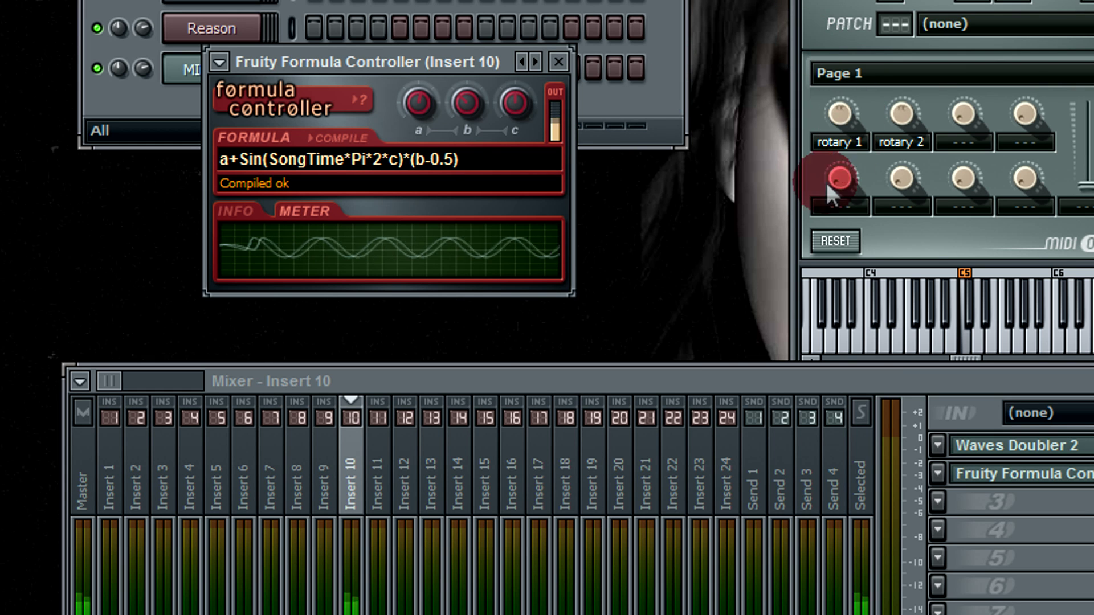
{"action": "left_click_drag", "start_coordinate": [834, 180], "coordinate": [834, 180]}
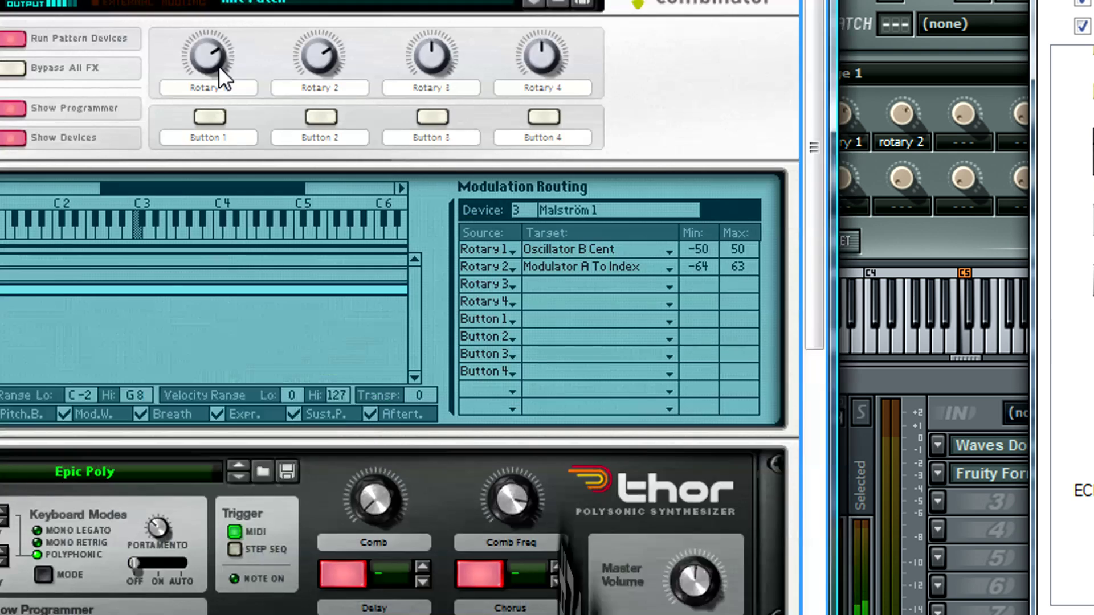
{"action": "left_click_drag", "start_coordinate": [218, 66], "coordinate": [206, 61]}
{"action": "left_click", "coordinate": [467, 135]}
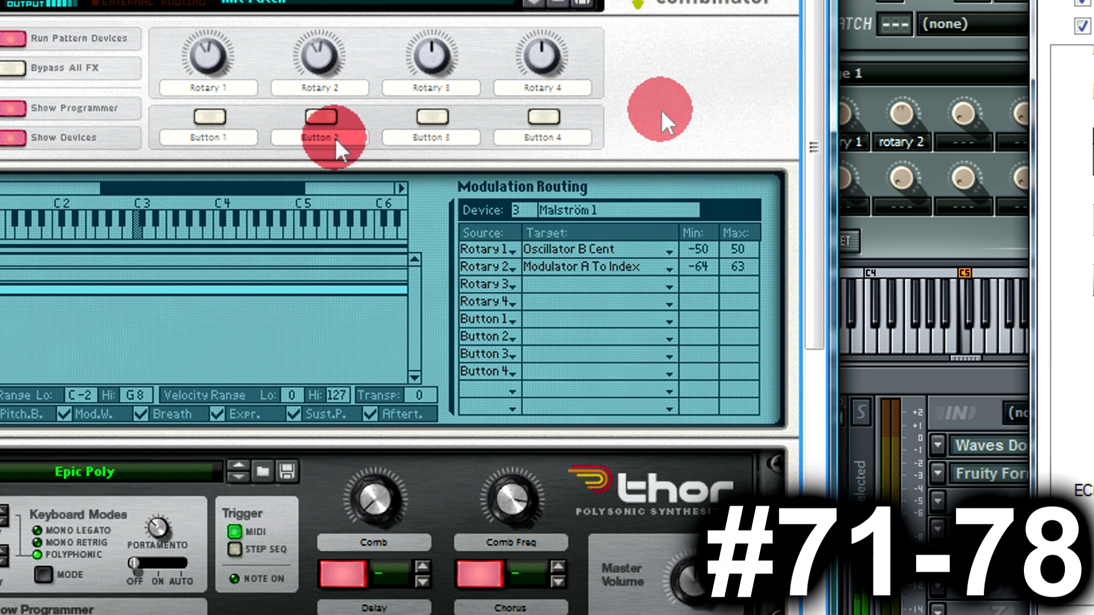
{"action": "left_click_drag", "start_coordinate": [541, 38], "coordinate": [541, 0]}
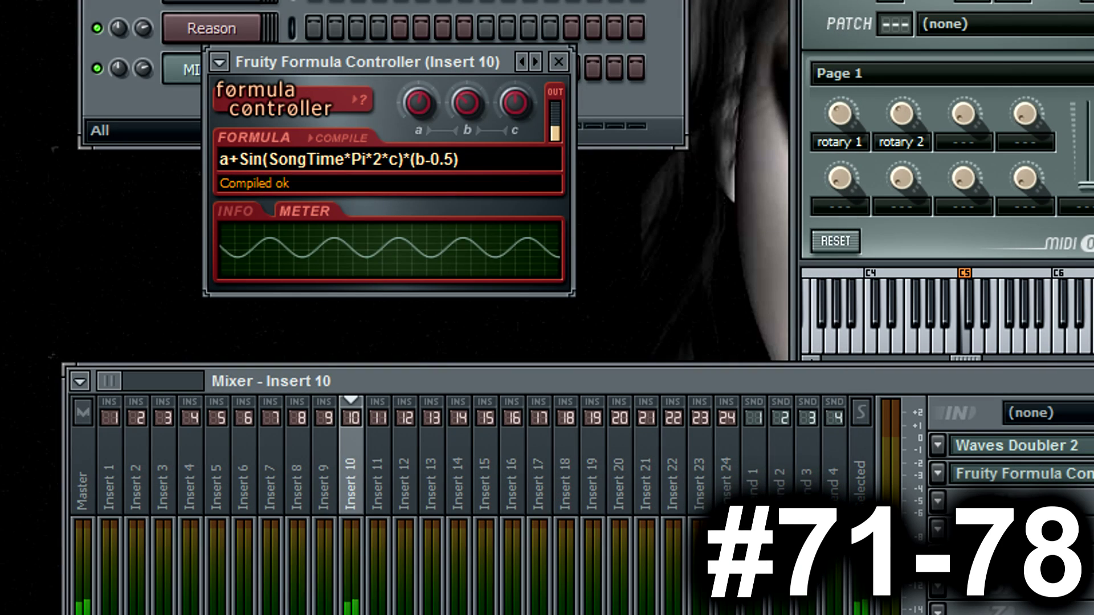
Turn down knob a of the Formula Controller to lower the LFO waveform.
{"action": "left_click_drag", "start_coordinate": [897, 176], "coordinate": [934, 164]}
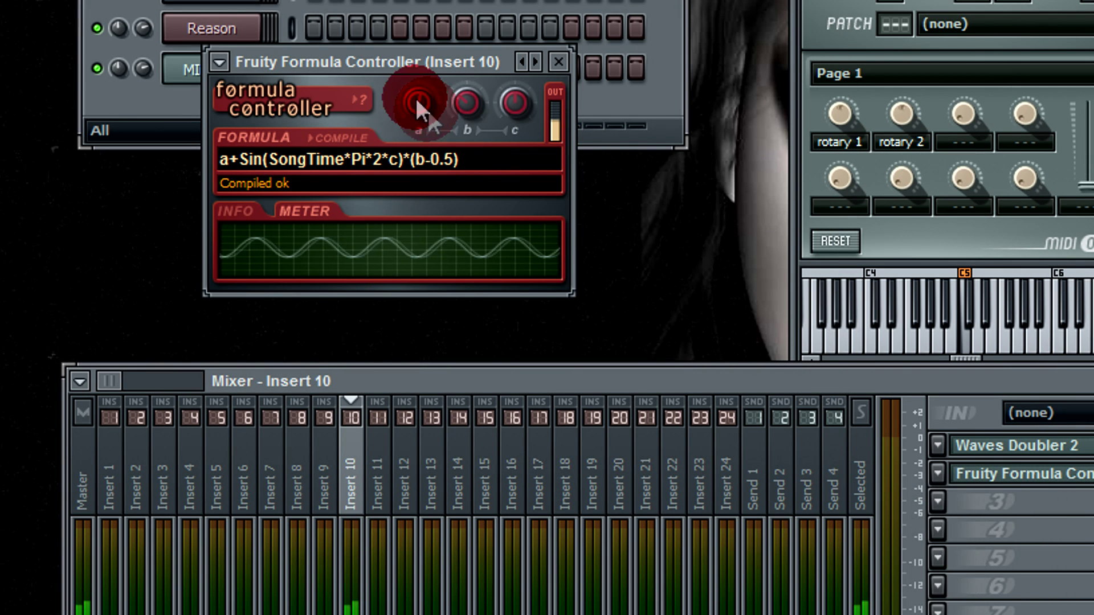
{"action": "left_click_drag", "start_coordinate": [418, 104], "coordinate": [418, 143]}
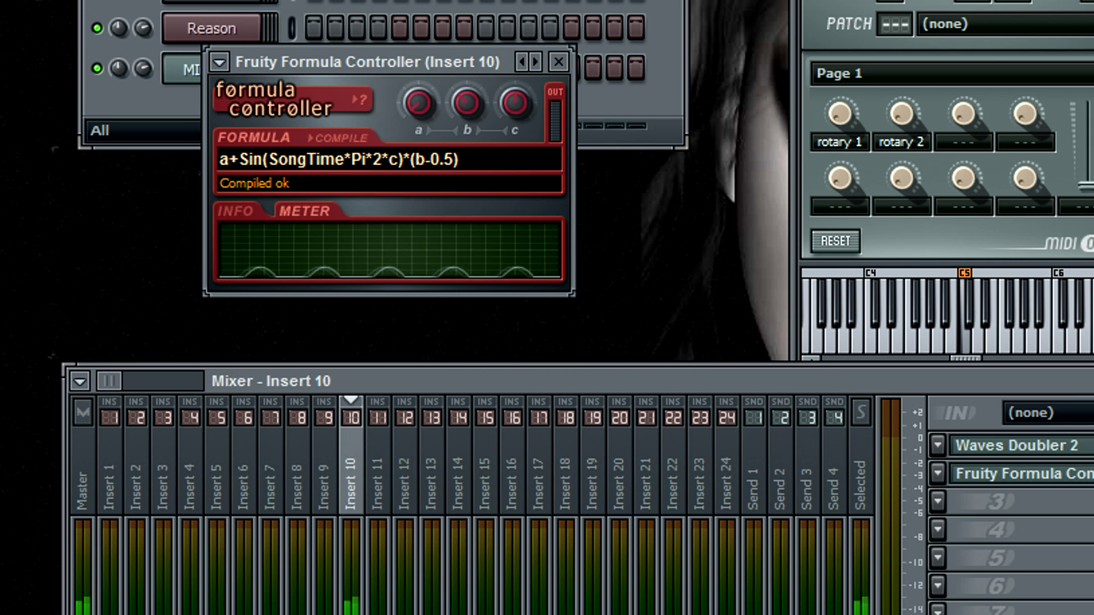
Rename the MIDI out channel as 2 and colour it bright red.
{"action": "left_click", "coordinate": [188, 69]}
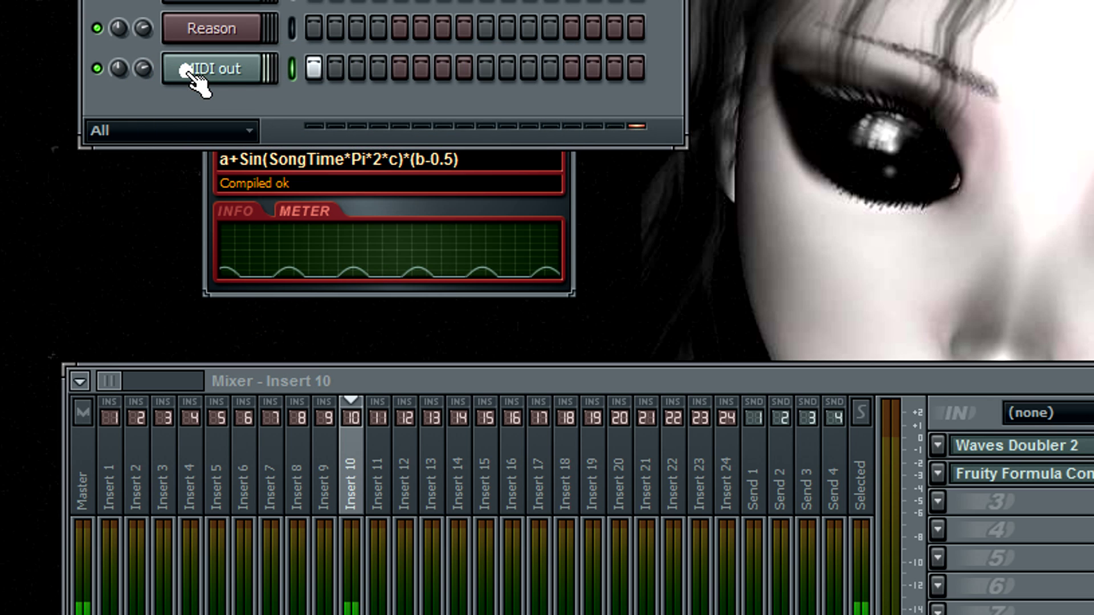
{"action": "right_click", "coordinate": [217, 69]}
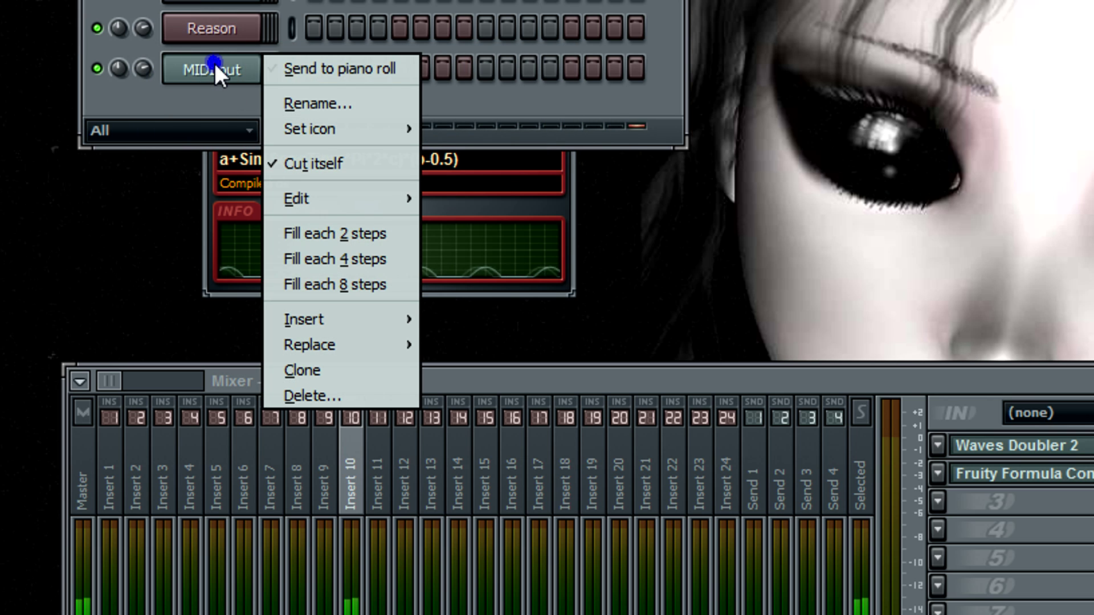
{"action": "left_click", "coordinate": [339, 103]}
{"action": "type", "text": "2"}
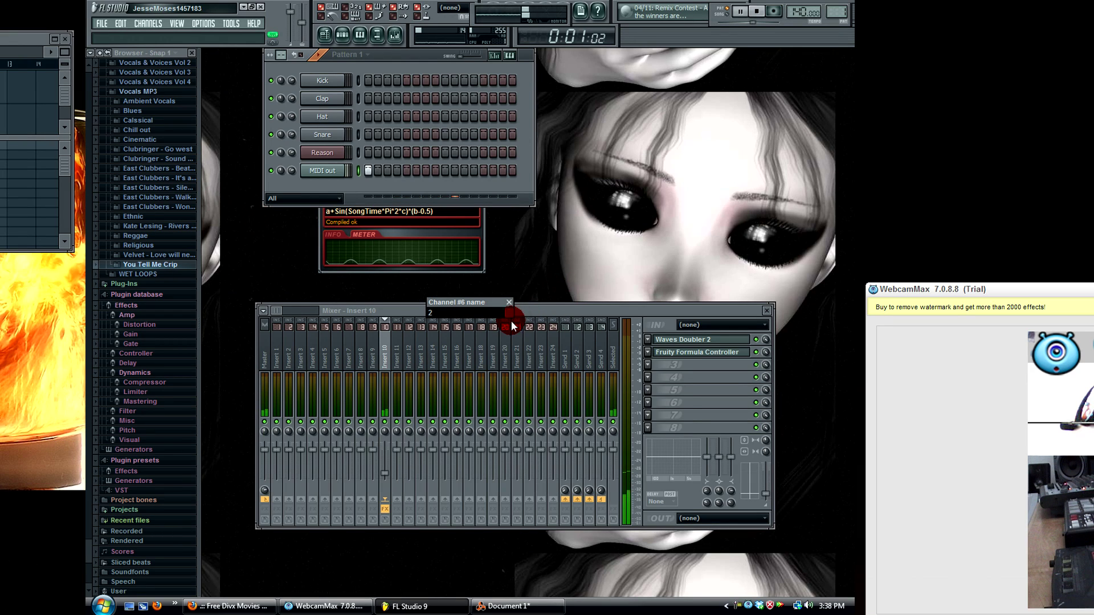
{"action": "left_click", "coordinate": [510, 314]}
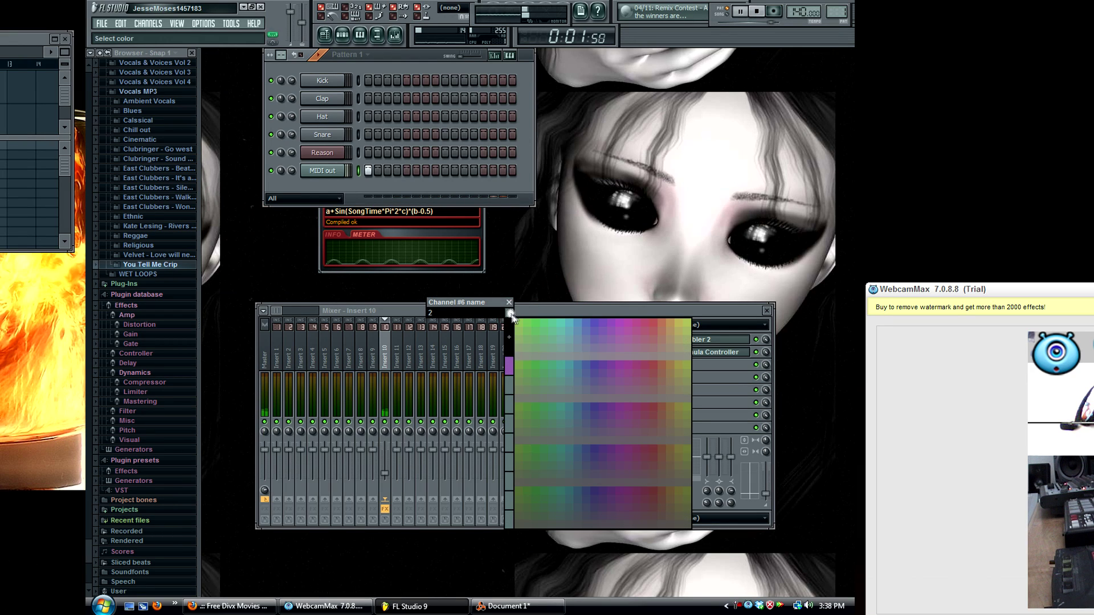
{"action": "left_click", "coordinate": [507, 342]}
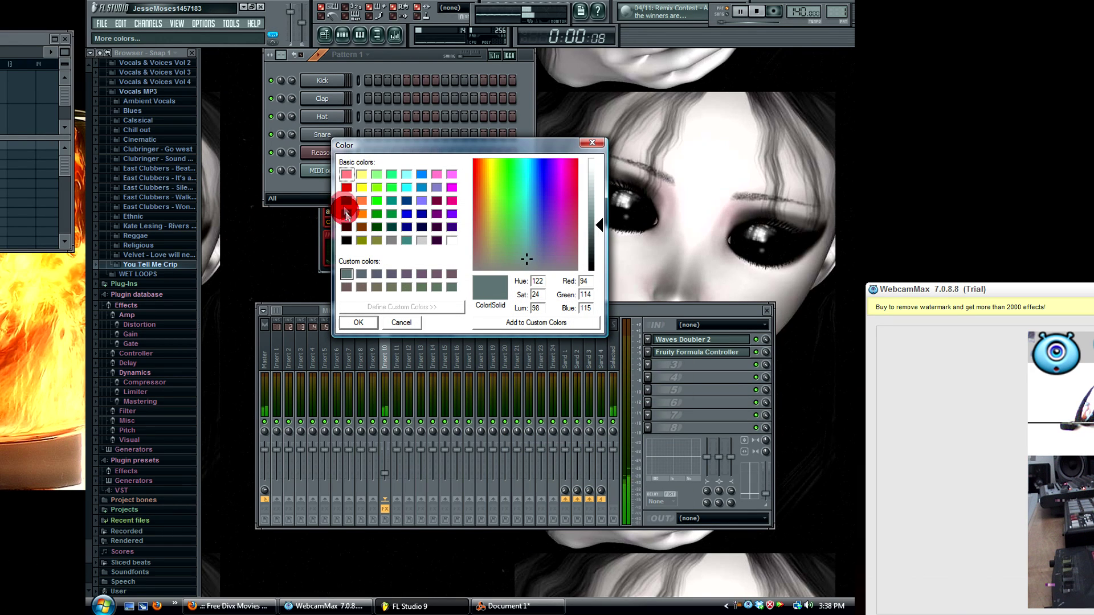
{"action": "left_click", "coordinate": [347, 186]}
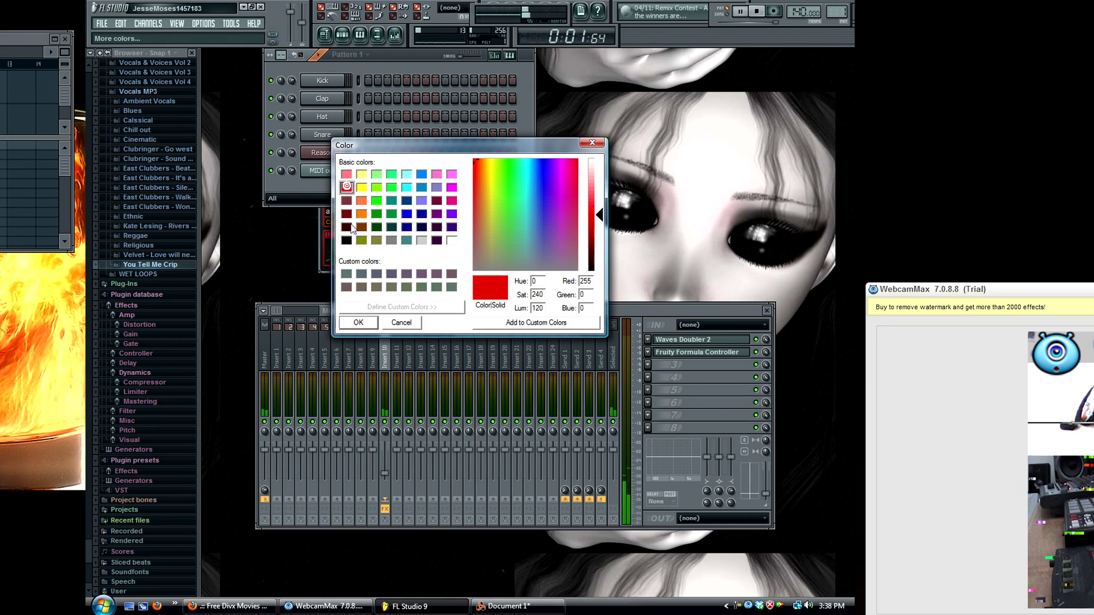
{"action": "left_click", "coordinate": [358, 322]}
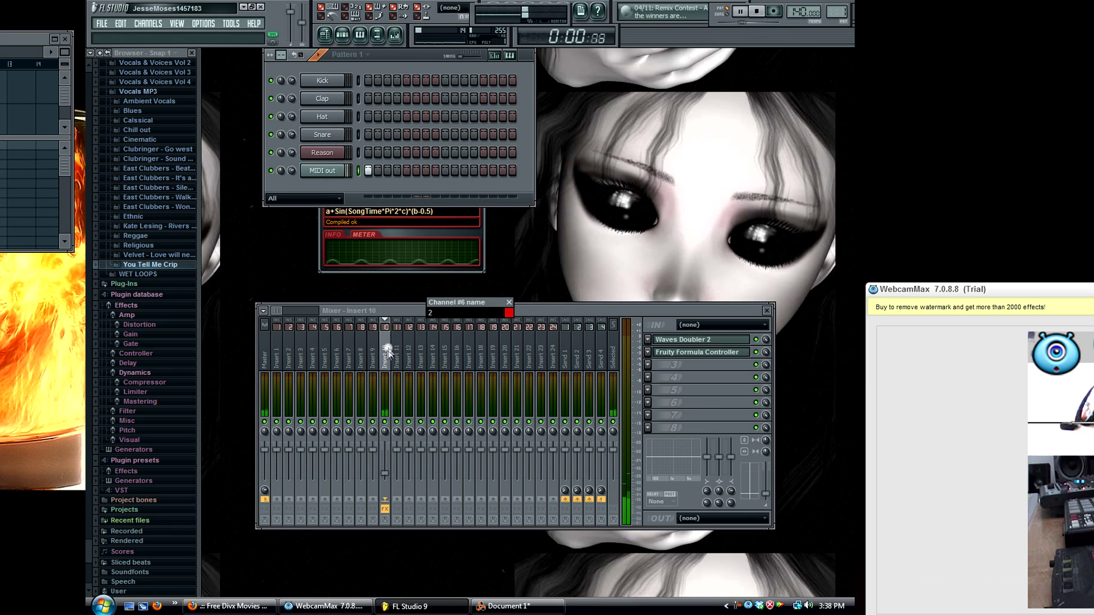
{"action": "left_click", "coordinate": [381, 363]}
Rename mixer track Insert 10 as 2 and give it the same red colour as the channel.
{"action": "left_click", "coordinate": [351, 328]}
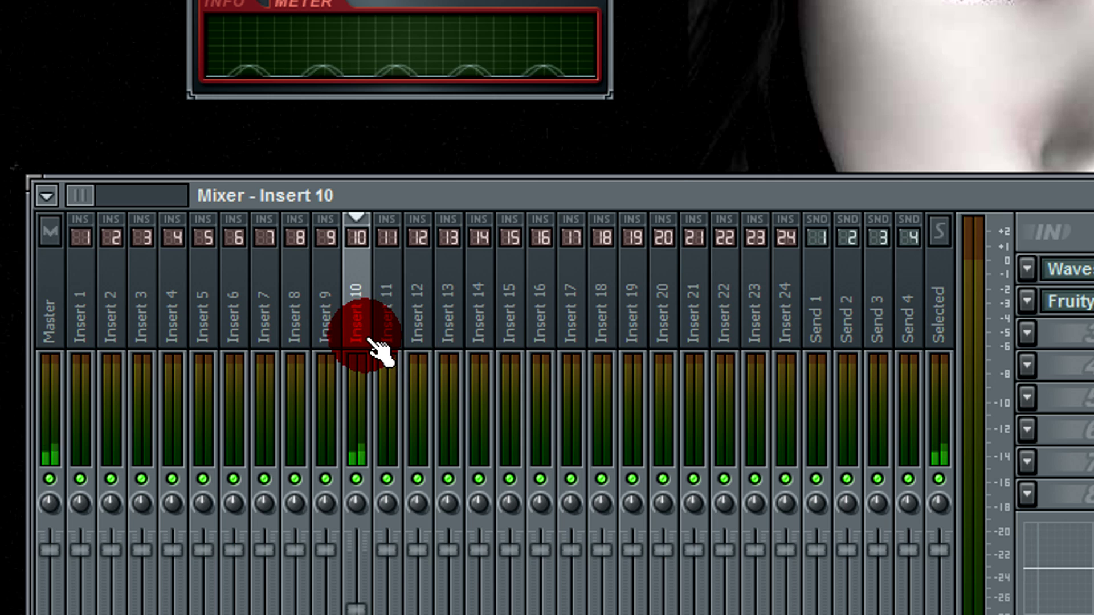
{"action": "double_click", "coordinate": [366, 336]}
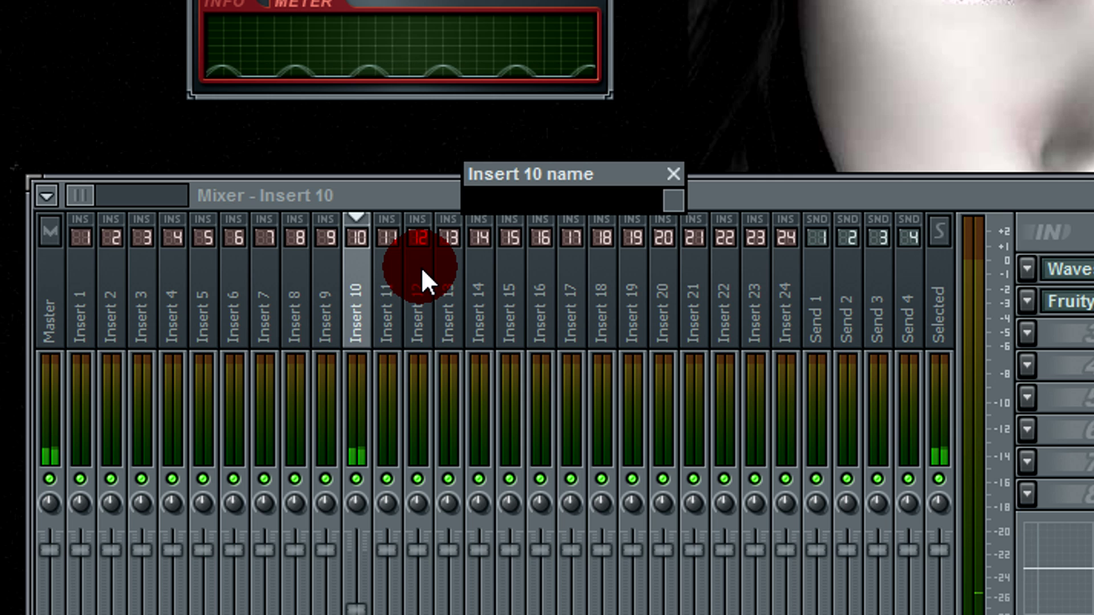
{"action": "type", "text": "2"}
{"action": "left_click", "coordinate": [662, 206]}
{"action": "left_click", "coordinate": [672, 204]}
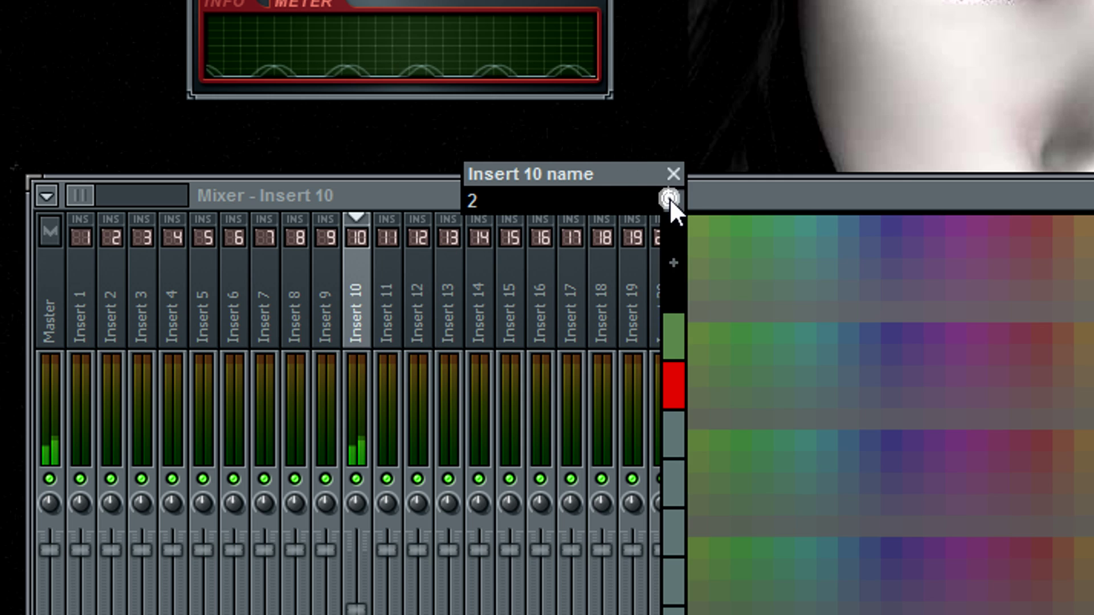
{"action": "left_click", "coordinate": [682, 377]}
{"action": "left_click", "coordinate": [675, 382]}
Reposition the mixer window and select the Insert 11 track.
{"action": "left_click_drag", "start_coordinate": [549, 191], "coordinate": [661, 85]}
{"action": "left_click", "coordinate": [497, 212]}
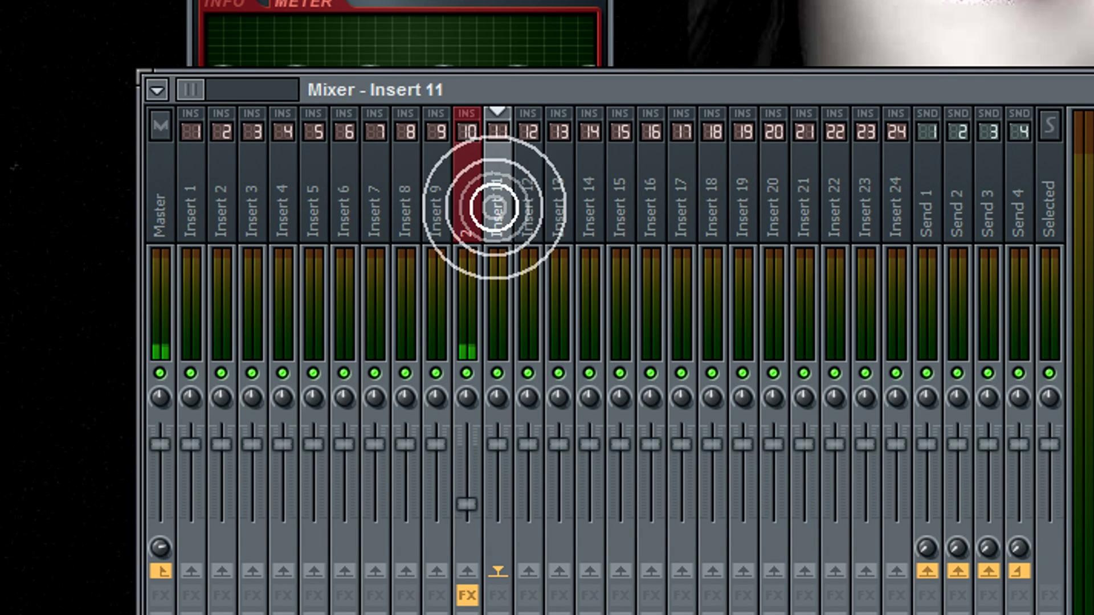
{"action": "left_click", "coordinate": [712, 397]}
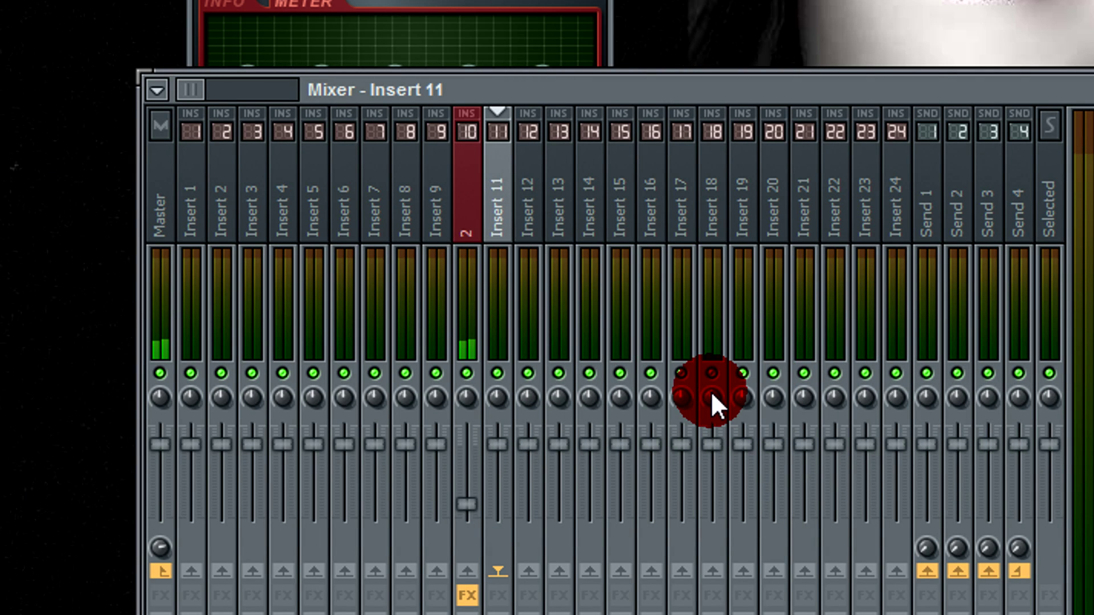
Load the puncher effect into the third slot of the red mixer track and set its density to Medium.
{"action": "left_click", "coordinate": [438, 207]}
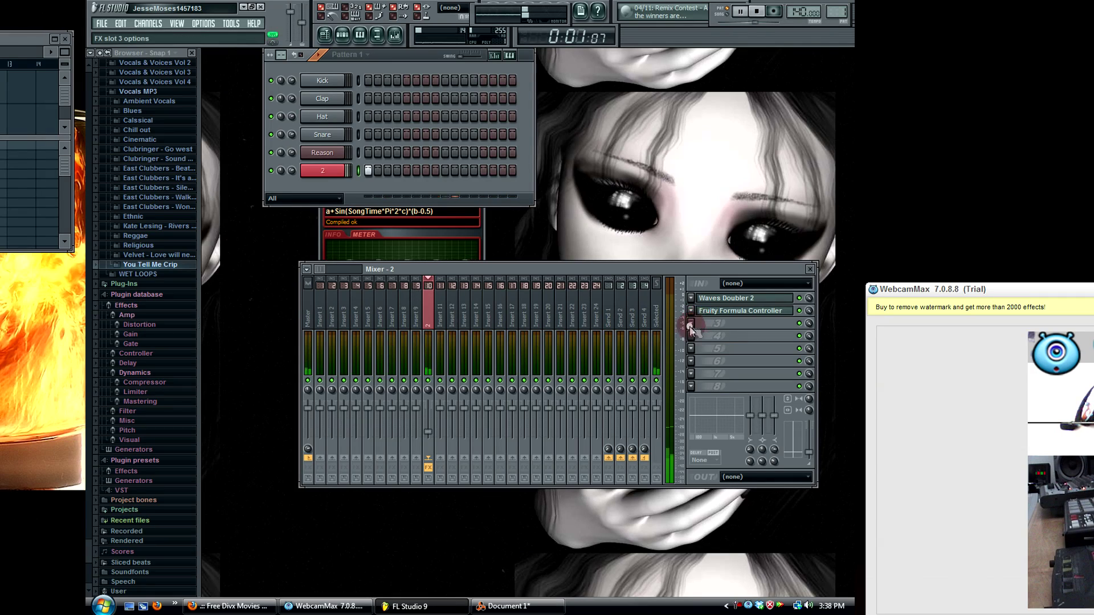
{"action": "left_click", "coordinate": [691, 326]}
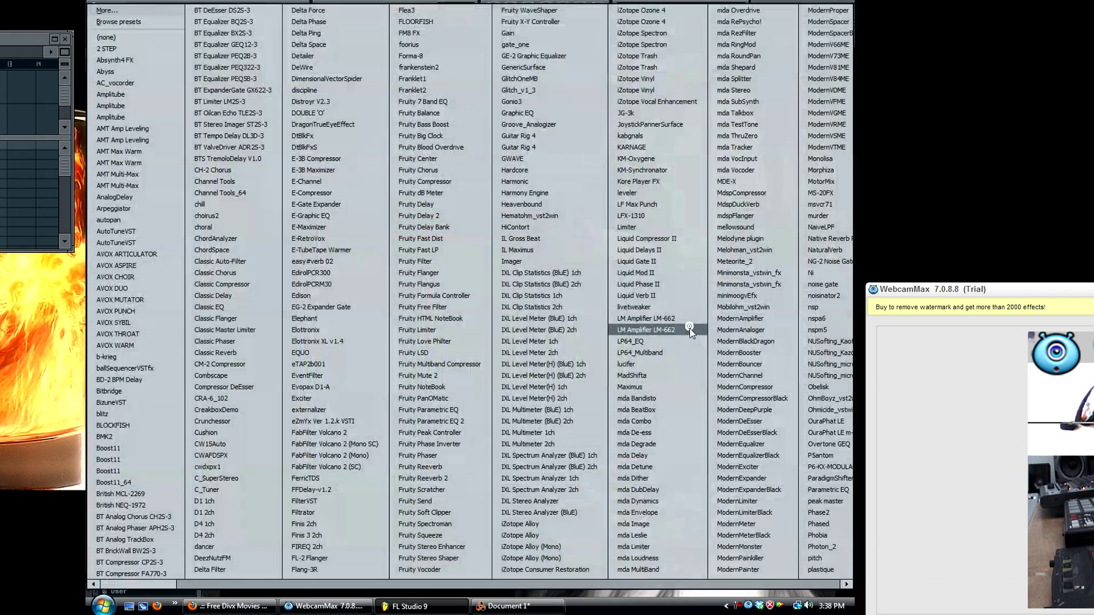
{"action": "left_click", "coordinate": [328, 583]}
{"action": "left_click_drag", "start_coordinate": [336, 585], "coordinate": [468, 589]}
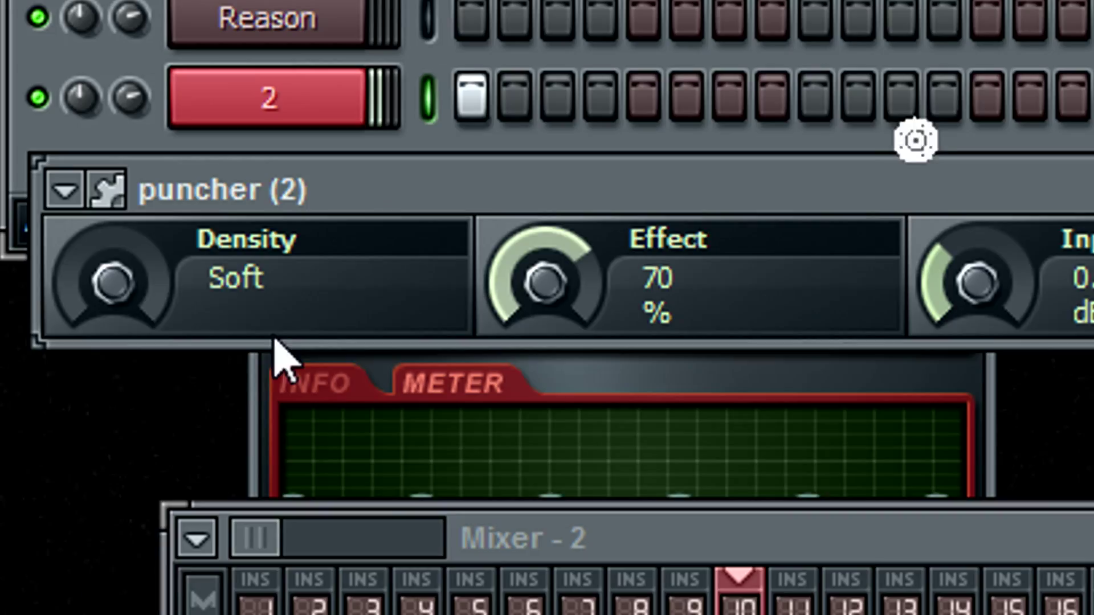
{"action": "left_click_drag", "start_coordinate": [287, 213], "coordinate": [288, 209]}
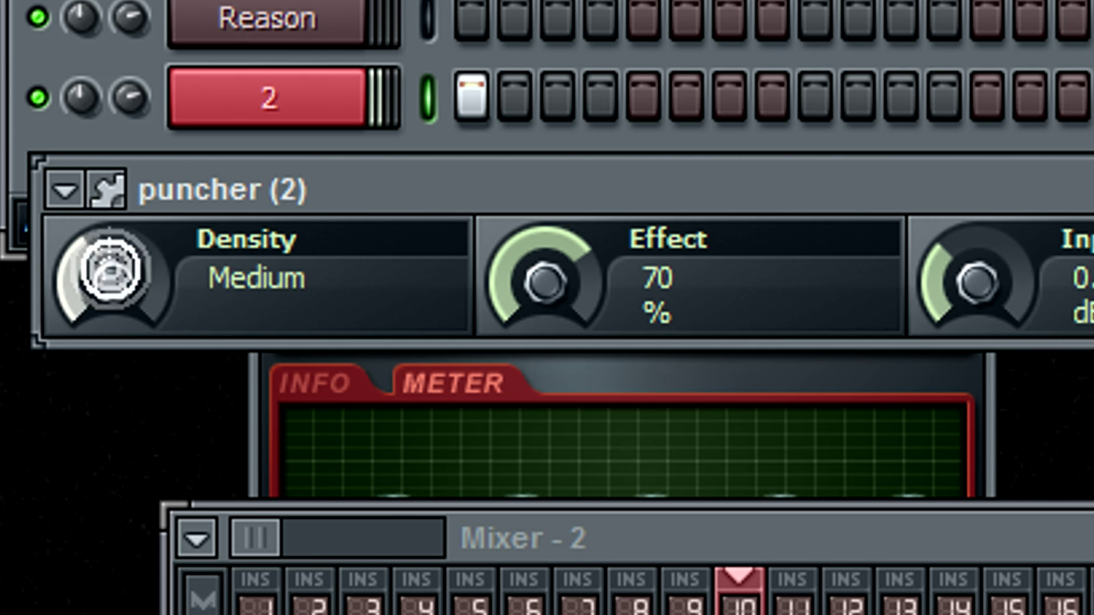
{"action": "left_click_drag", "start_coordinate": [110, 270], "coordinate": [109, 263]}
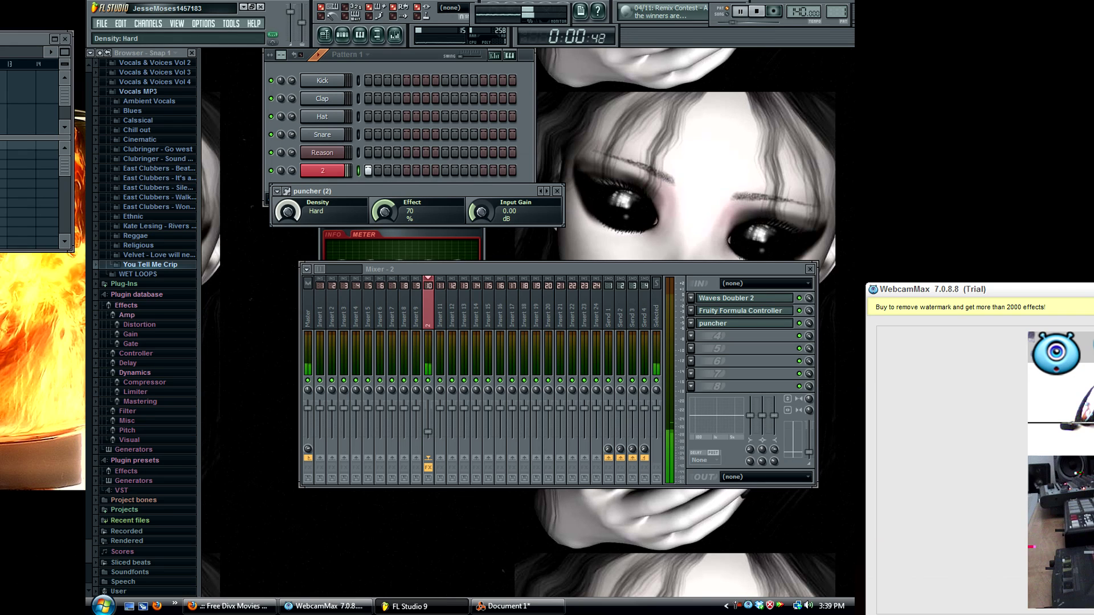
Stop playback and switch back to the Reason rack.
{"action": "key", "text": "space"}
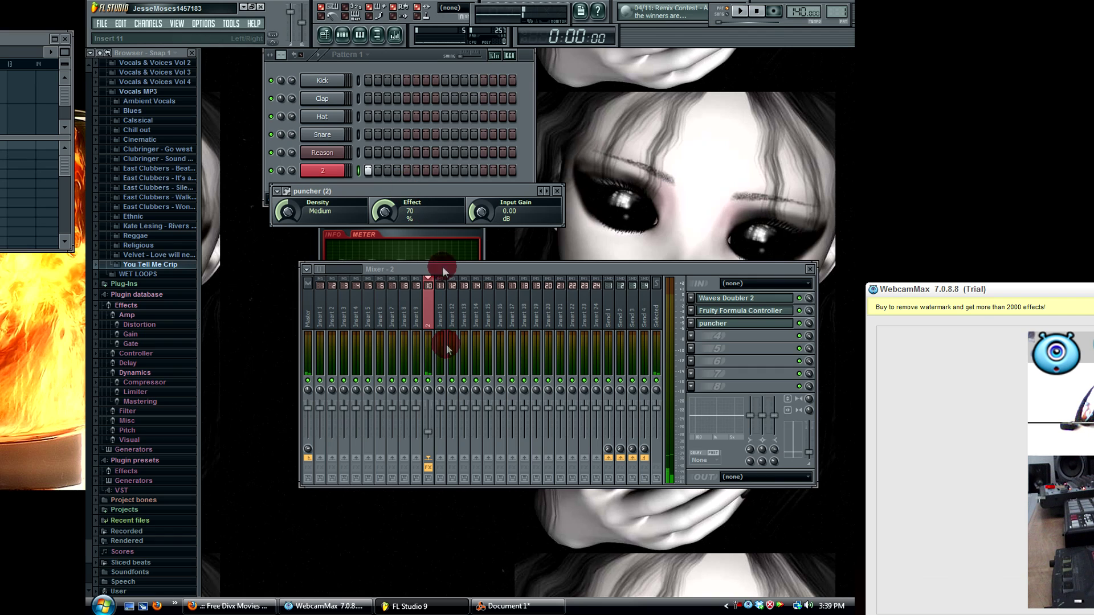
{"action": "left_click", "coordinate": [493, 606]}
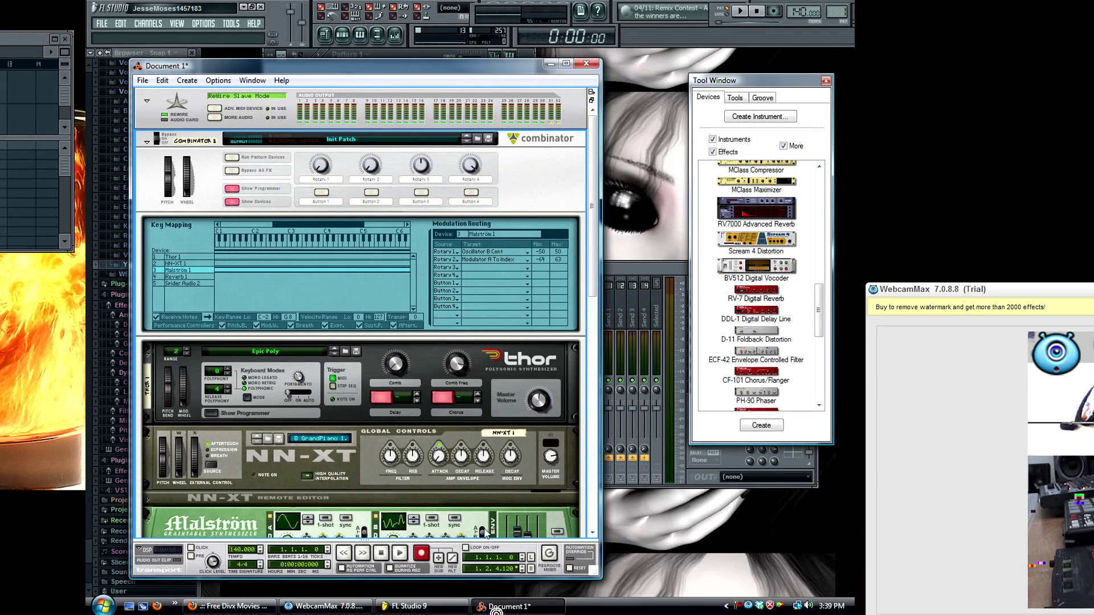